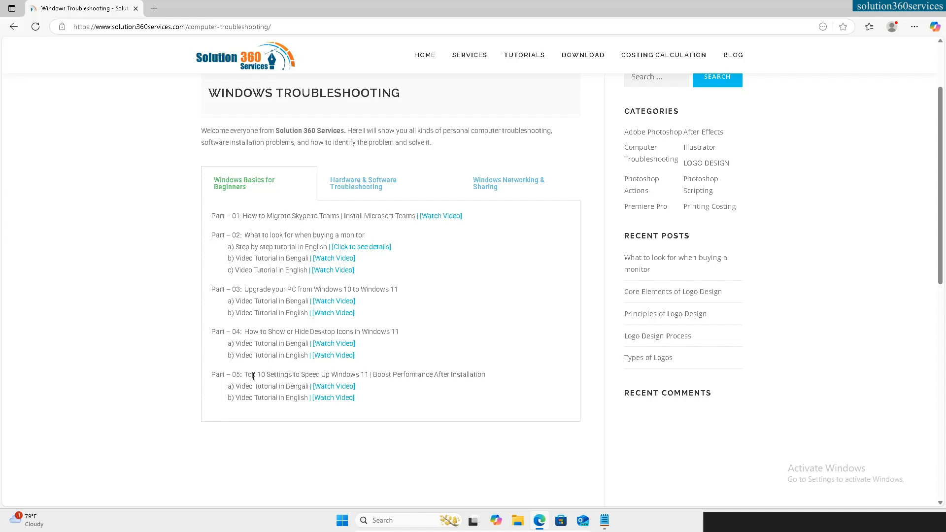
Examine the Part 05 entry on the top 10 settings to speed up Windows 11 on the Windows Troubleshooting page
{"action": "left_click_drag", "start_coordinate": [245, 375], "coordinate": [369, 377]}
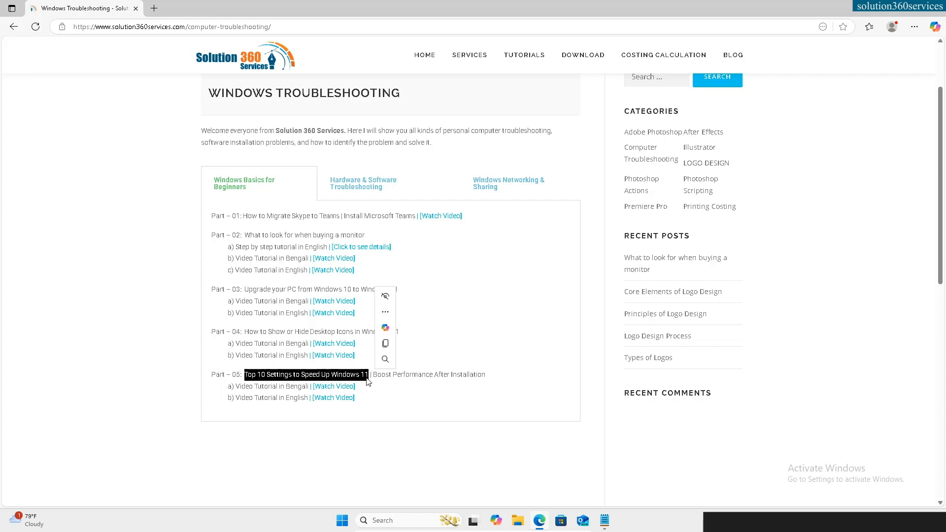
{"action": "left_click", "coordinate": [518, 313]}
{"action": "left_click_drag", "start_coordinate": [245, 375], "coordinate": [370, 378]}
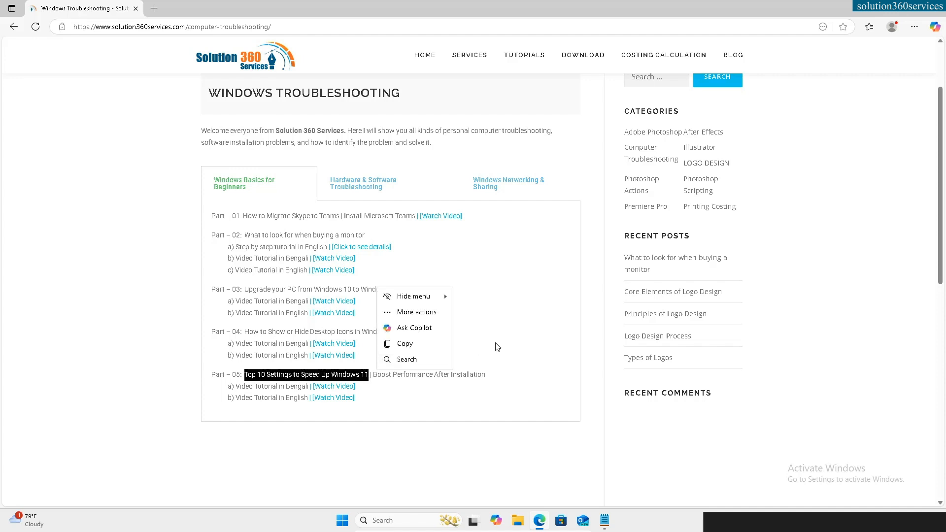
{"action": "left_click", "coordinate": [499, 346]}
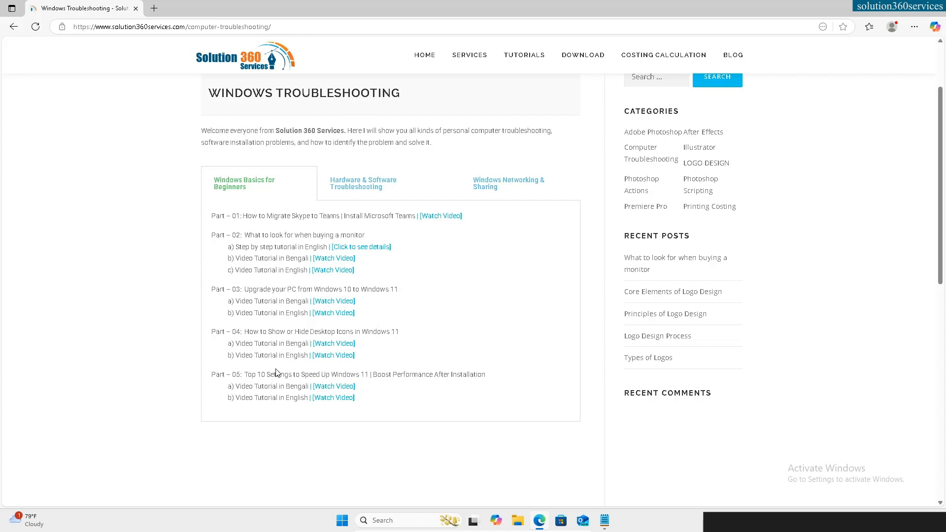
{"action": "left_click_drag", "start_coordinate": [248, 375], "coordinate": [370, 374]}
{"action": "left_click", "coordinate": [423, 397]}
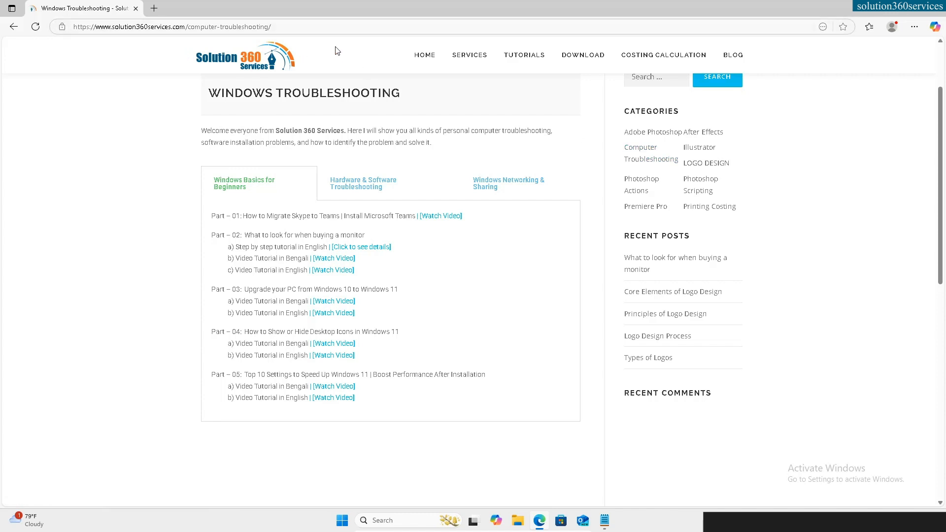
{"action": "mouse_move", "coordinate": [525, 56]}
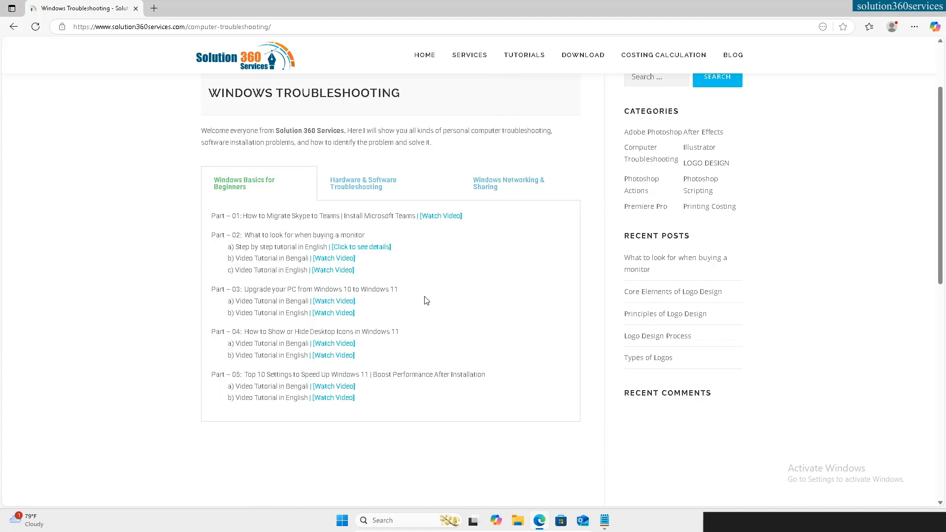
Switch to the Boots Windows.txt note in Notepad and review settings 01 to 03, highlighting each line
{"action": "left_click", "coordinate": [605, 519]}
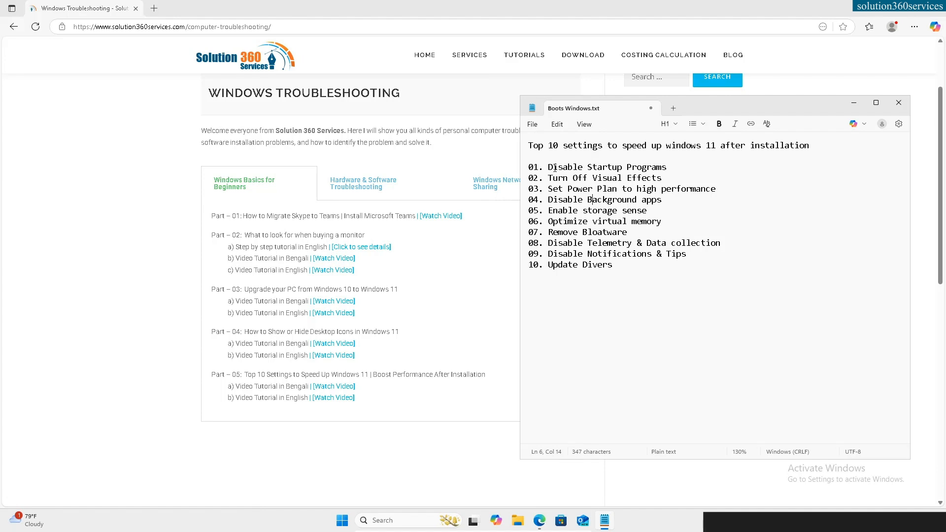
{"action": "left_click_drag", "start_coordinate": [555, 168], "coordinate": [669, 168]}
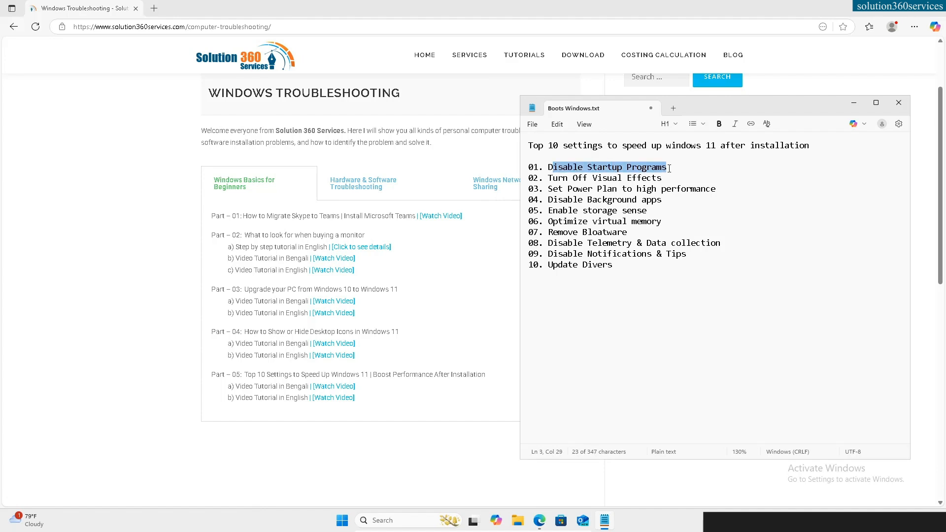
{"action": "left_click", "coordinate": [573, 168]}
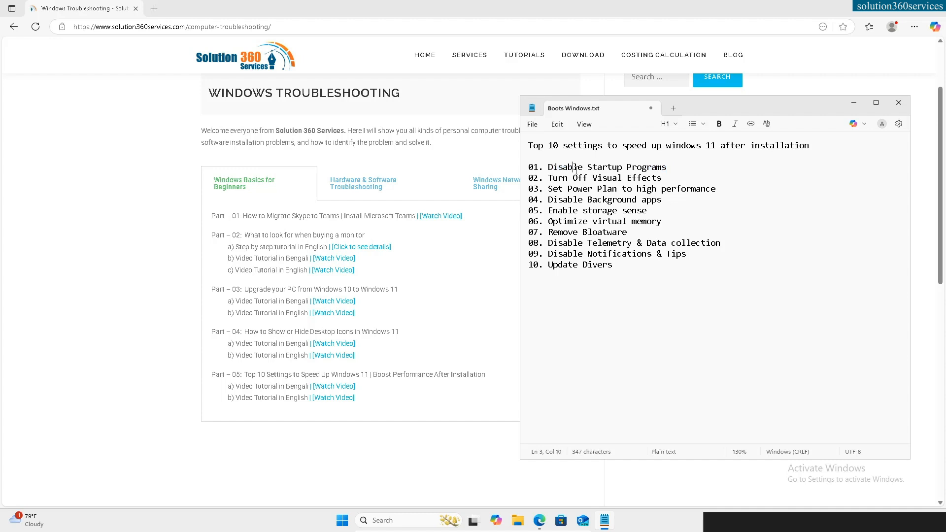
{"action": "left_click_drag", "start_coordinate": [554, 178], "coordinate": [659, 179]}
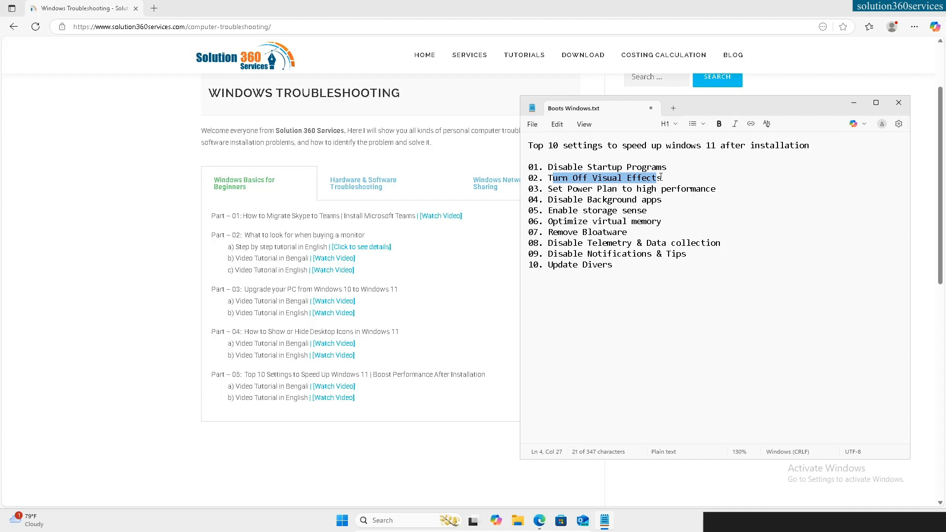
{"action": "left_click", "coordinate": [594, 178]}
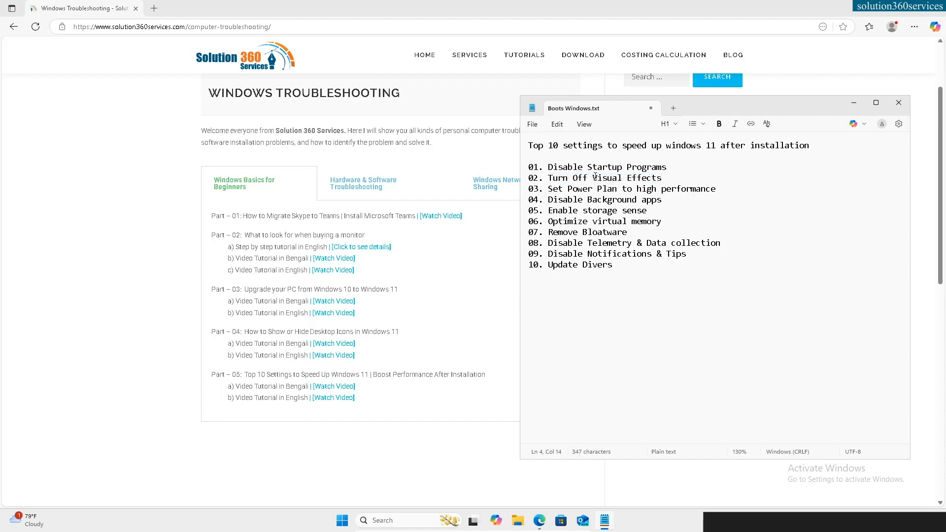
{"action": "left_click_drag", "start_coordinate": [588, 189], "coordinate": [682, 189]}
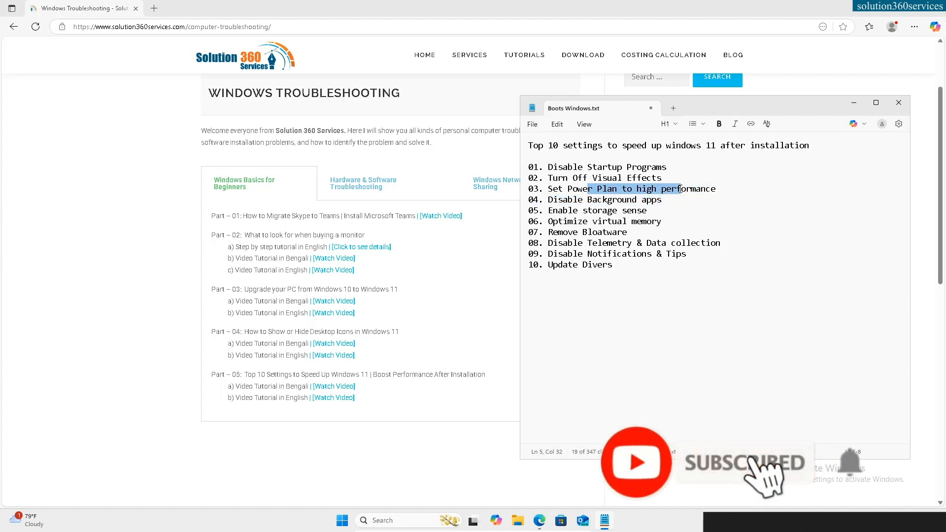
{"action": "left_click", "coordinate": [661, 188]}
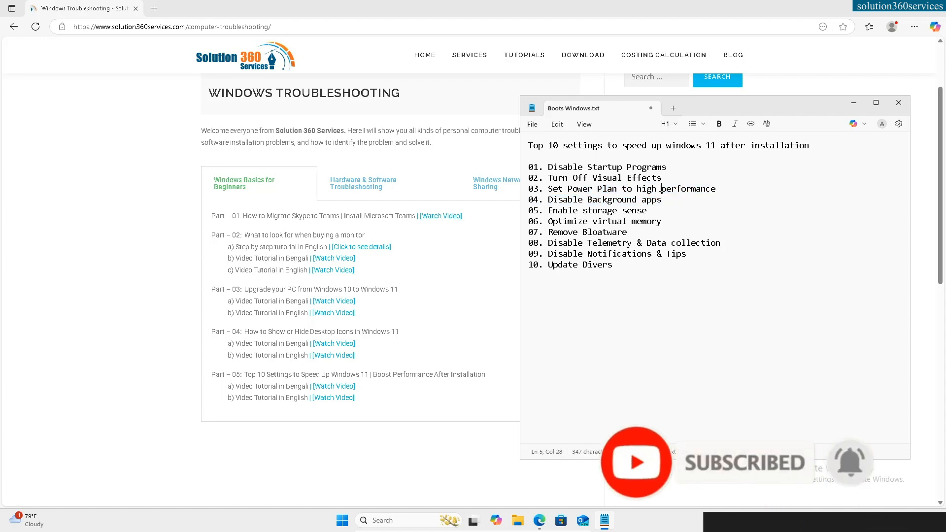
{"action": "left_click_drag", "start_coordinate": [602, 188], "coordinate": [667, 190]}
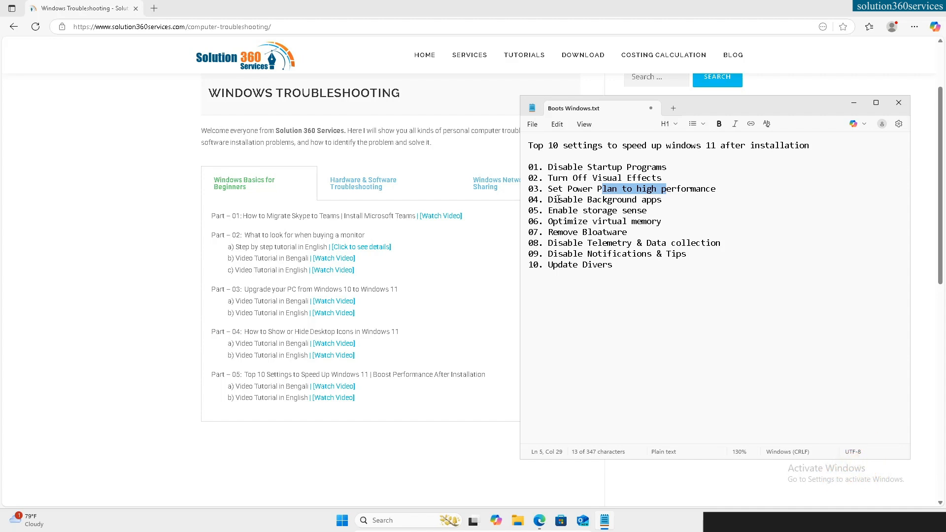
Review settings 04 to 10 in the note, from disabling background apps to updating drivers, highlighting each line
{"action": "left_click_drag", "start_coordinate": [563, 200], "coordinate": [634, 205]}
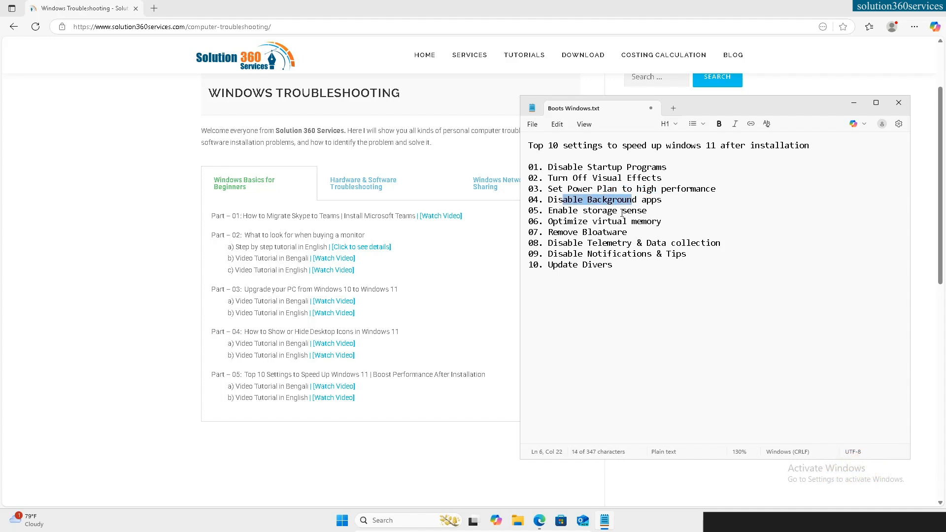
{"action": "left_click_drag", "start_coordinate": [558, 212], "coordinate": [636, 212]}
{"action": "left_click", "coordinate": [603, 199]}
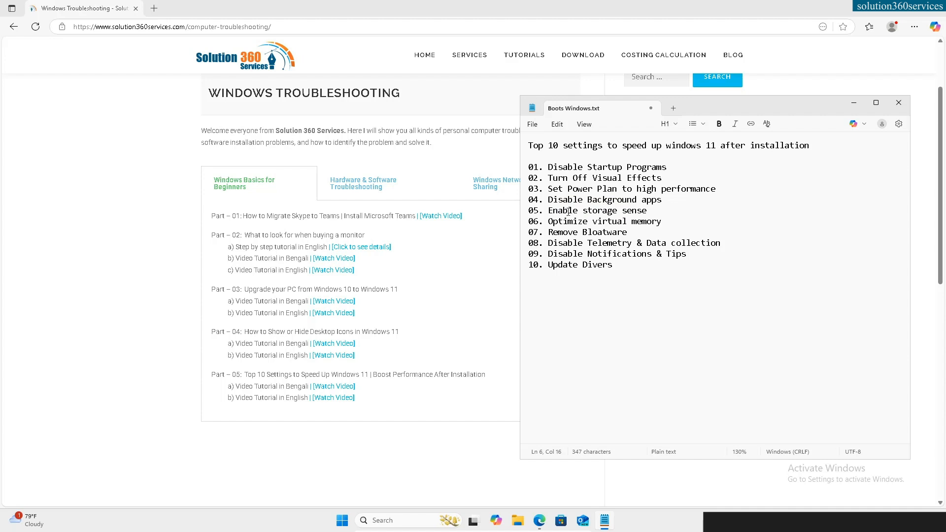
{"action": "left_click_drag", "start_coordinate": [549, 211], "coordinate": [642, 211]}
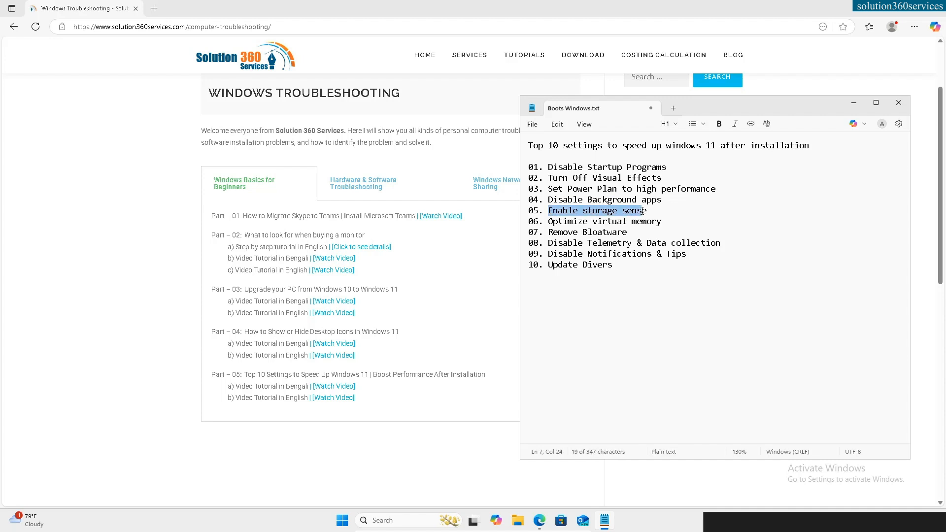
{"action": "left_click", "coordinate": [615, 200]}
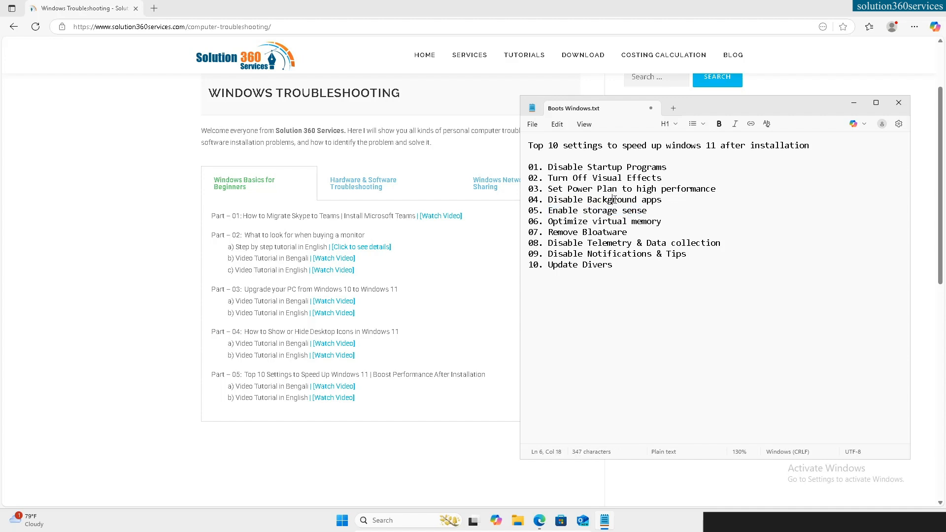
{"action": "left_click_drag", "start_coordinate": [570, 221], "coordinate": [625, 221]}
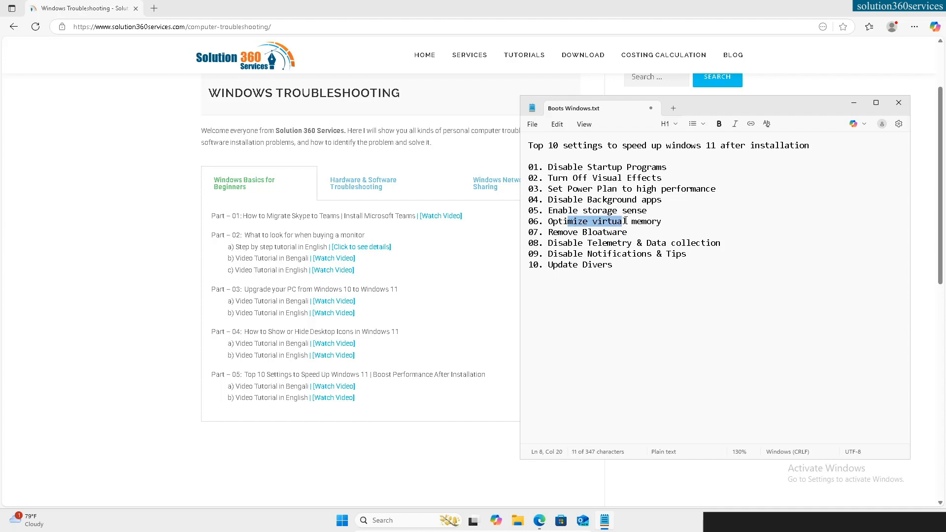
{"action": "left_click", "coordinate": [619, 204]}
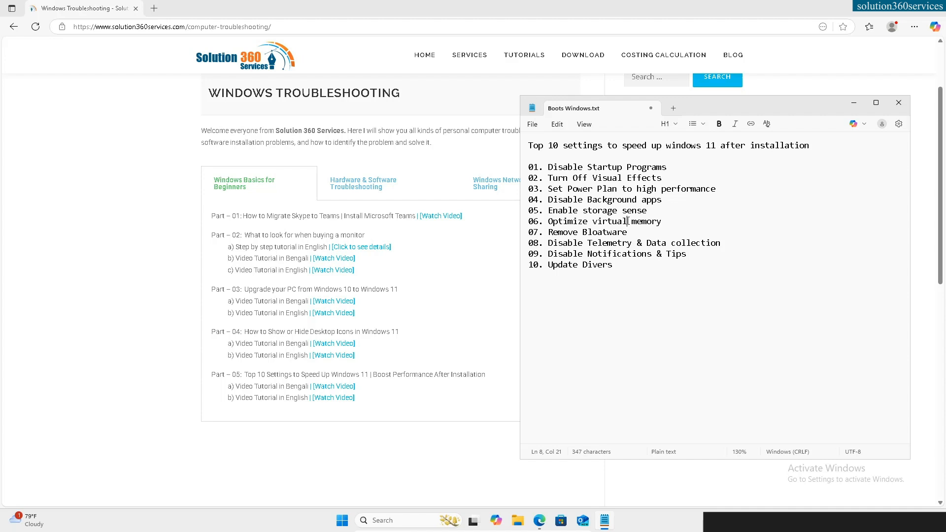
{"action": "left_click_drag", "start_coordinate": [628, 221], "coordinate": [594, 221]}
{"action": "left_click_drag", "start_coordinate": [583, 232], "coordinate": [603, 229]}
{"action": "left_click_drag", "start_coordinate": [598, 242], "coordinate": [640, 247]}
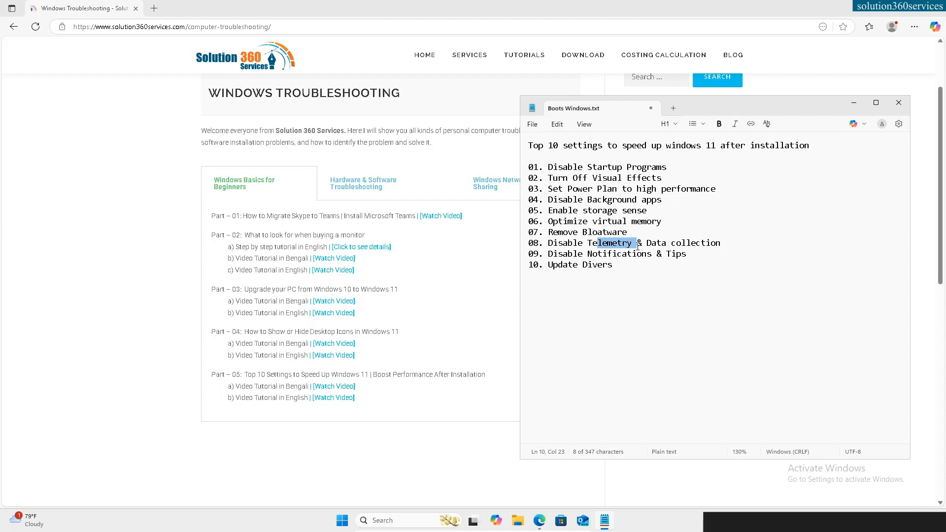
{"action": "left_click_drag", "start_coordinate": [583, 254], "coordinate": [659, 254]}
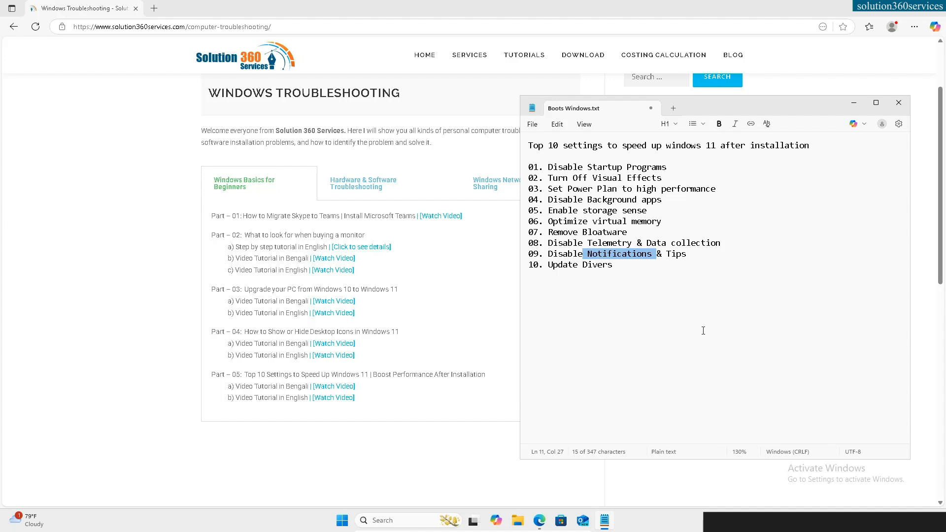
{"action": "left_click_drag", "start_coordinate": [550, 265], "coordinate": [599, 266]}
{"action": "left_click", "coordinate": [578, 233]}
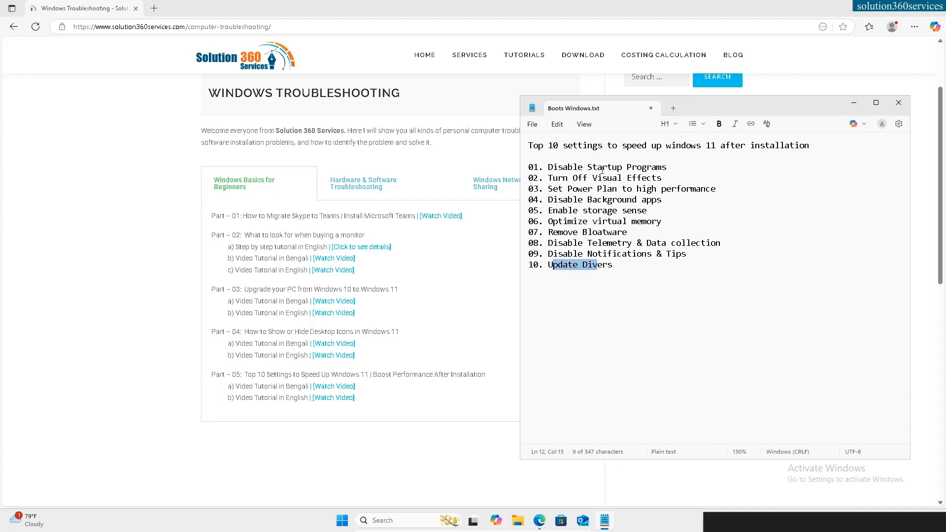
Open Task Manager and show the list of startup apps
{"action": "right_click", "coordinate": [638, 520]}
{"action": "left_click", "coordinate": [670, 476]}
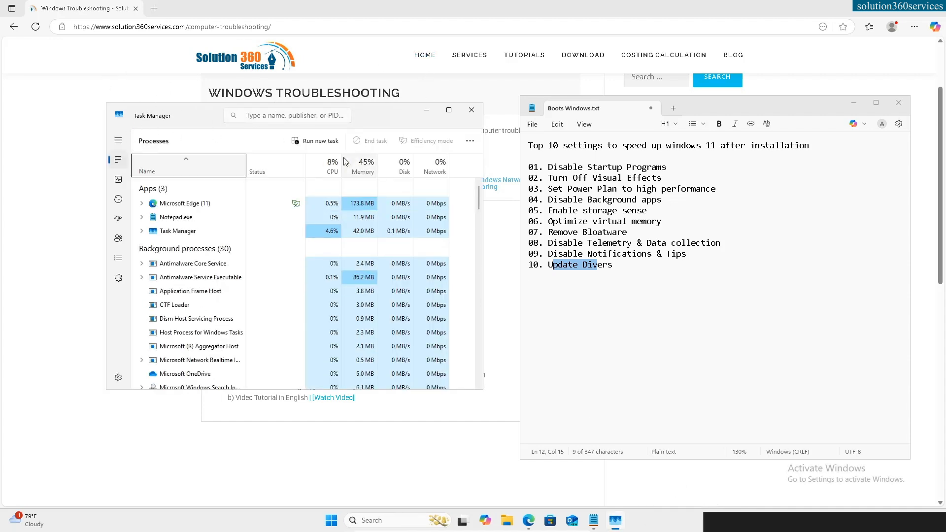
{"action": "left_click", "coordinate": [118, 219]}
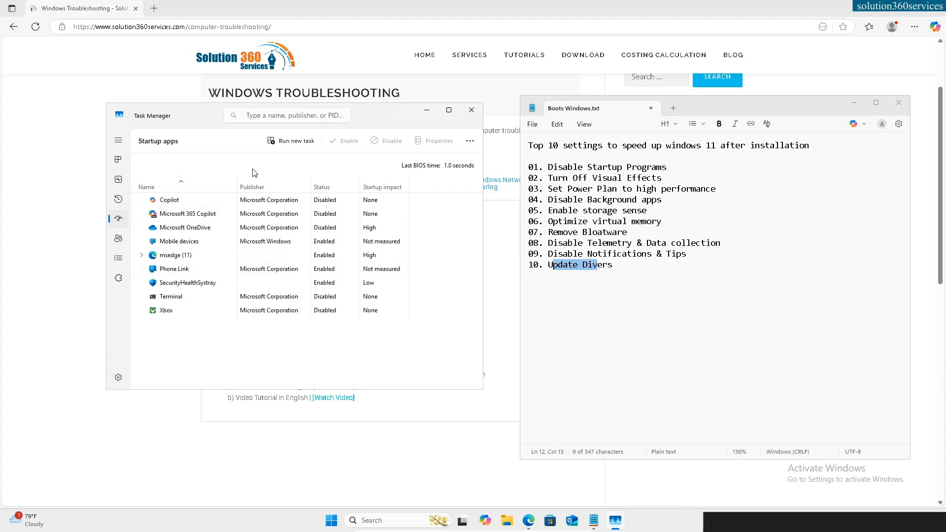
Inspect the Microsoft OneDrive and Mobile devices startup entries and their enable and disable options, and close Task Manager
{"action": "left_click", "coordinate": [204, 229]}
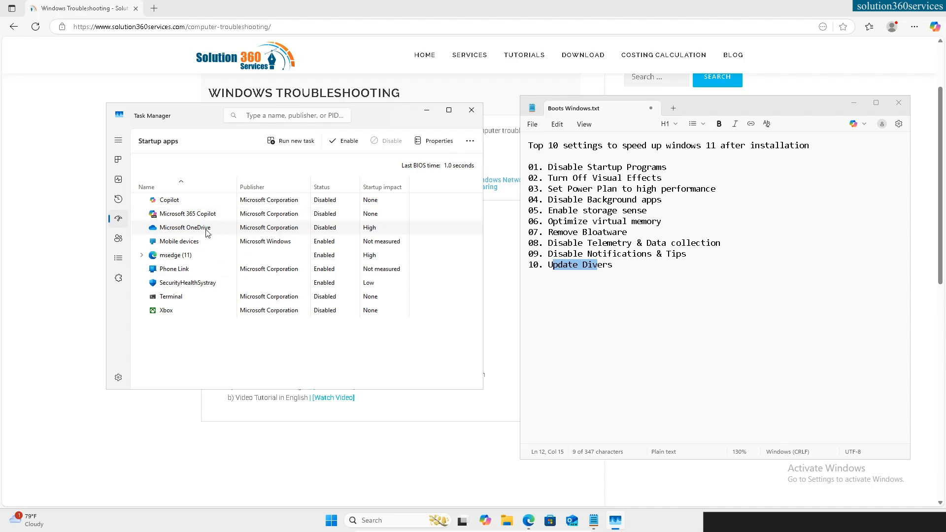
{"action": "left_click", "coordinate": [196, 242]}
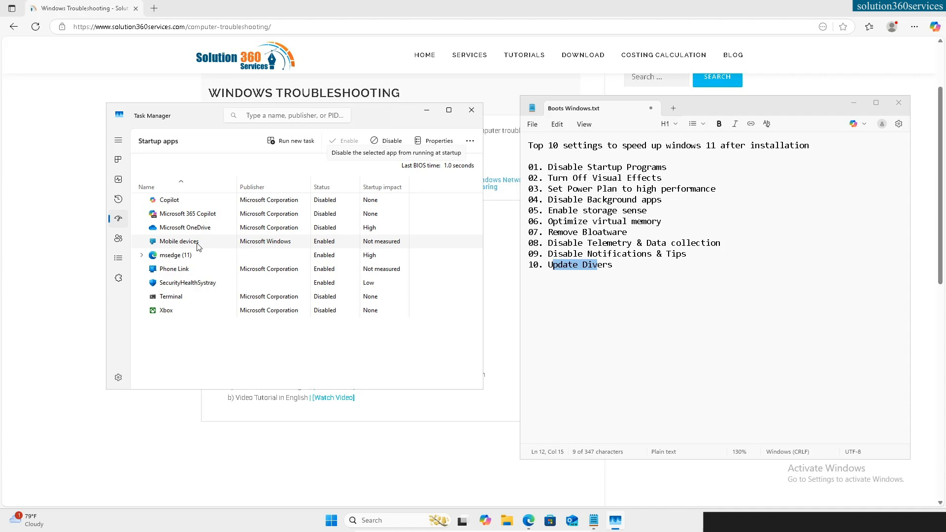
{"action": "left_click", "coordinate": [202, 229]}
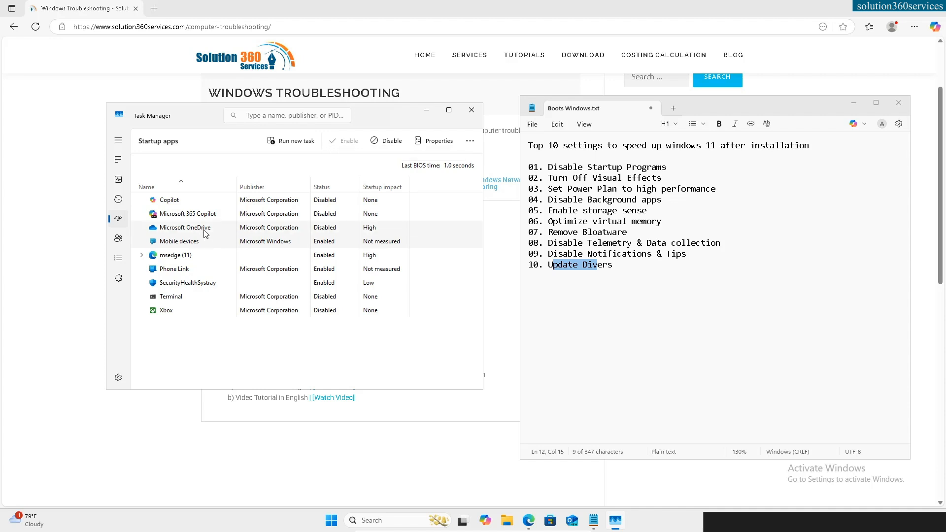
{"action": "left_click", "coordinate": [351, 147]}
{"action": "left_click", "coordinate": [468, 113]}
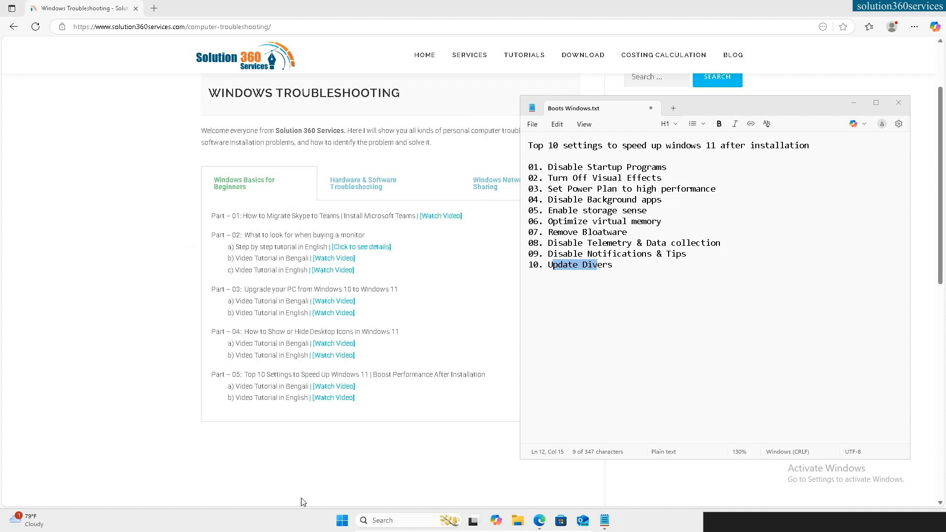
Open the Performance Options for visual effects through the advanced system settings on the System About page
{"action": "left_click", "coordinate": [343, 524]}
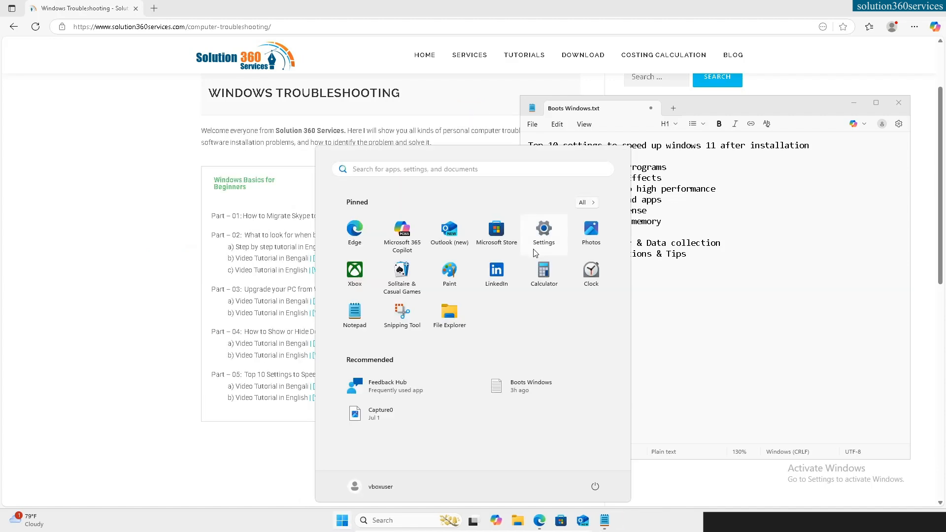
{"action": "left_click", "coordinate": [544, 229]}
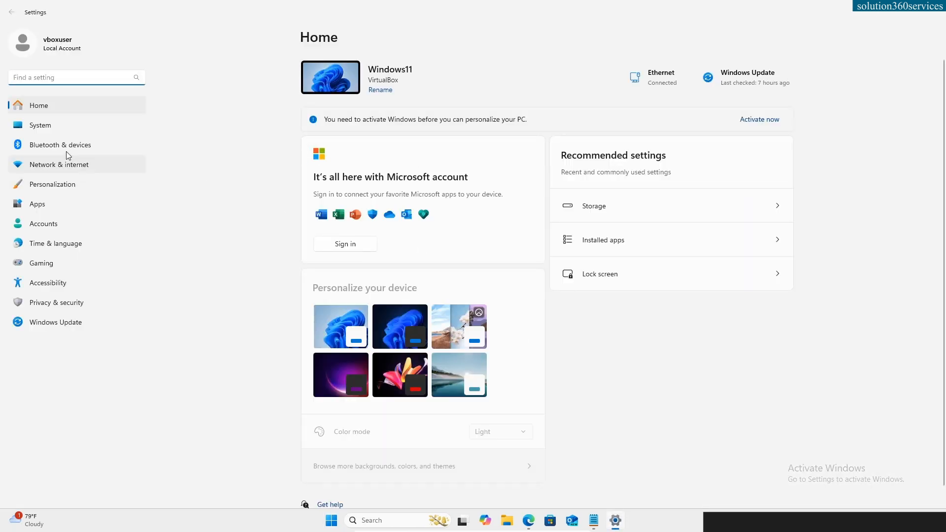
{"action": "left_click", "coordinate": [45, 129]}
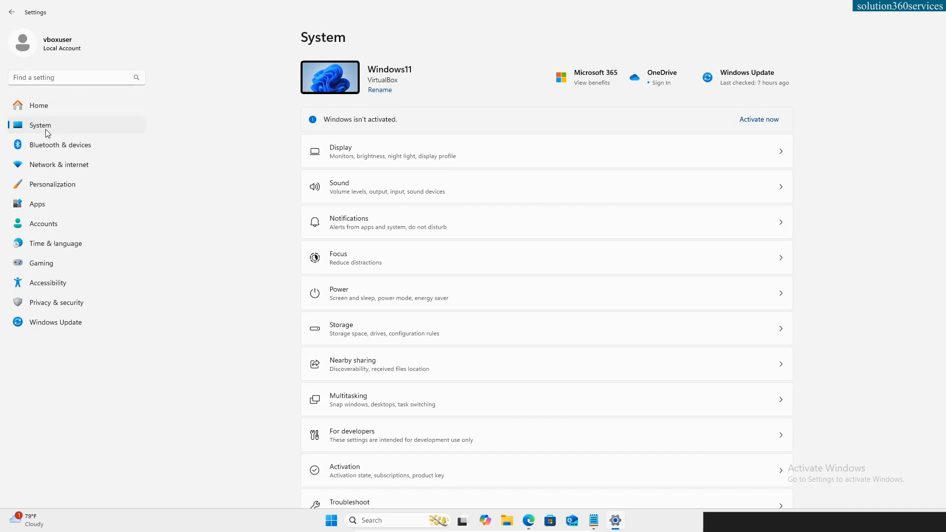
{"action": "scroll", "coordinate": [534, 388], "scroll_direction": "down", "scroll_amount": 6}
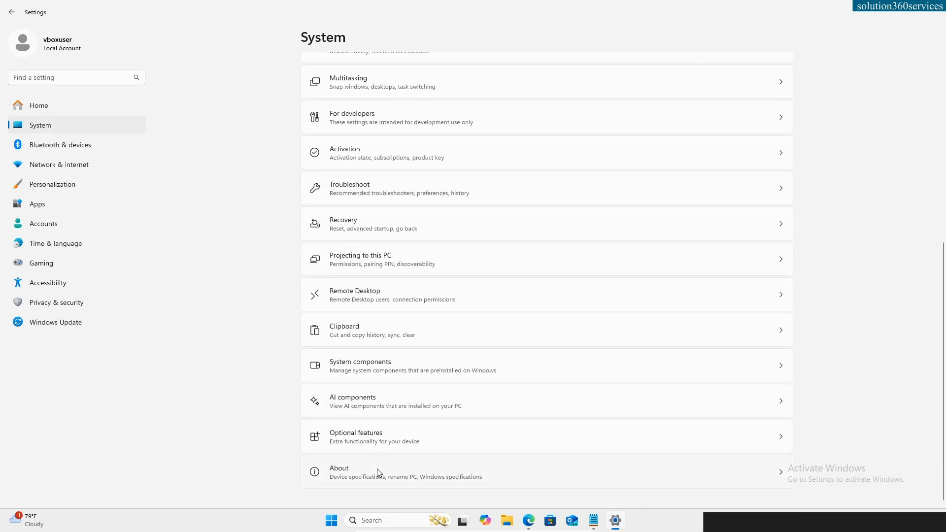
{"action": "left_click", "coordinate": [363, 472]}
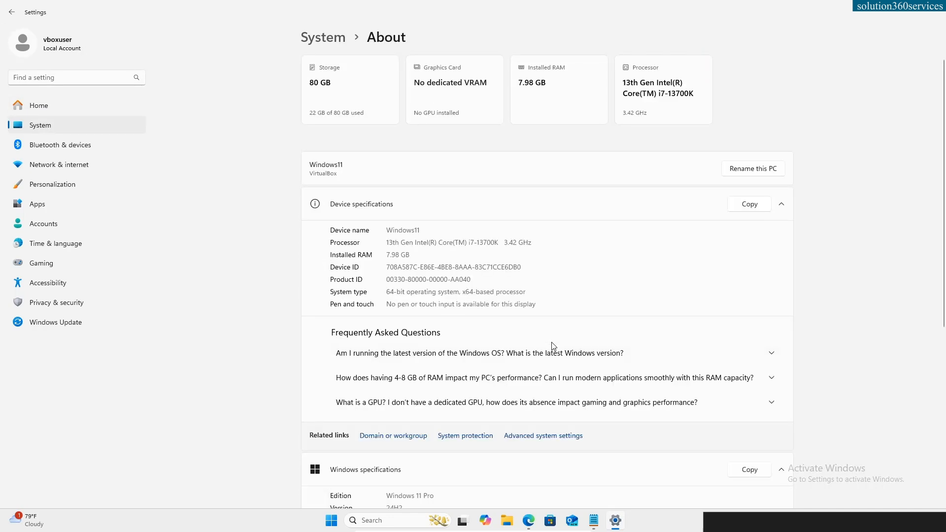
{"action": "left_click", "coordinate": [536, 440]}
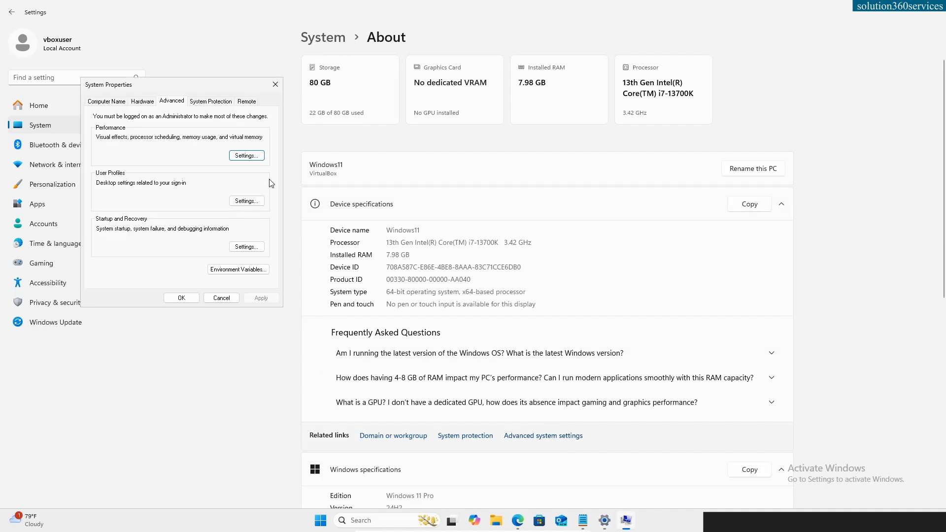
{"action": "left_click", "coordinate": [247, 156]}
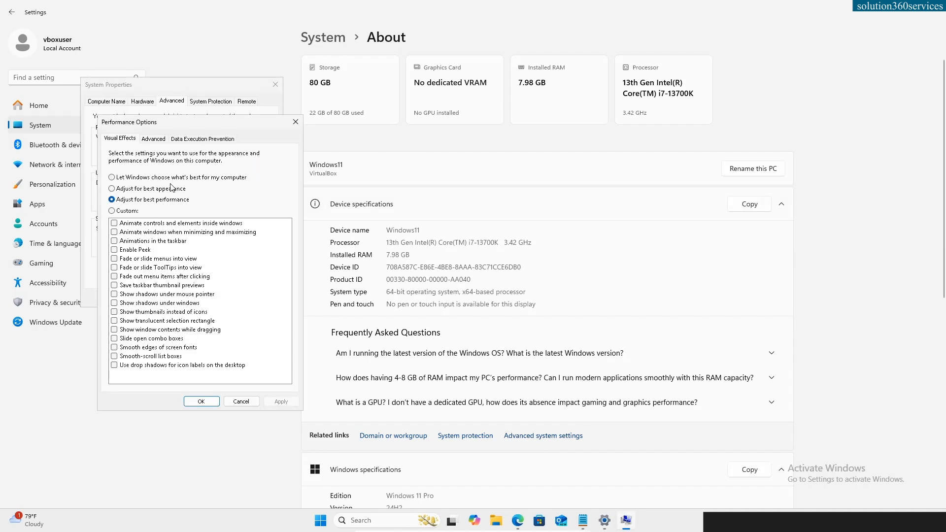
Try the visual effects choices: let Windows choose, best performance, and a custom set with Smooth-scroll list boxes enabled
{"action": "left_click", "coordinate": [151, 178]}
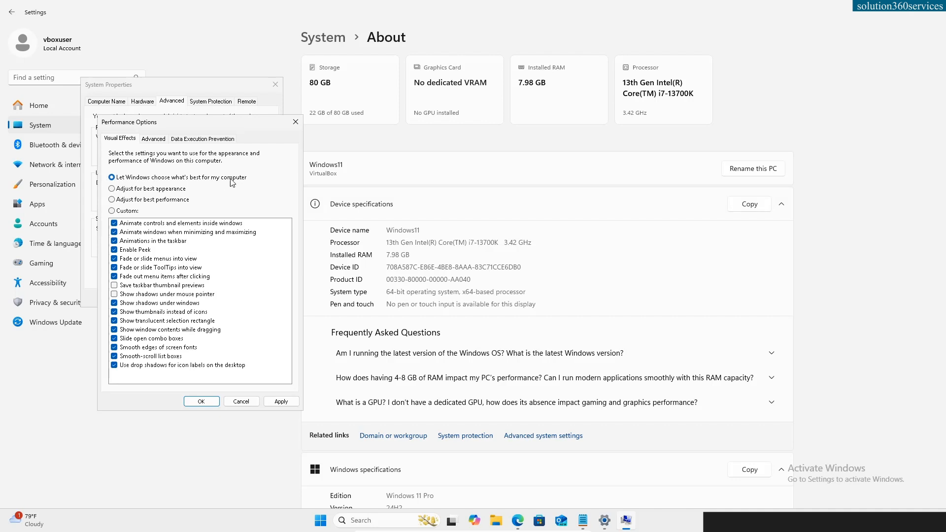
{"action": "left_click", "coordinate": [126, 200]}
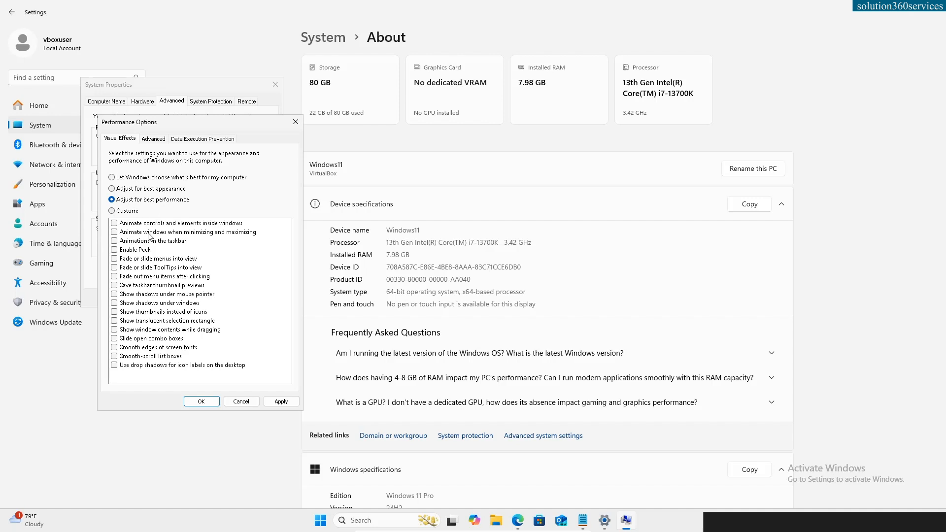
{"action": "left_click", "coordinate": [114, 357]}
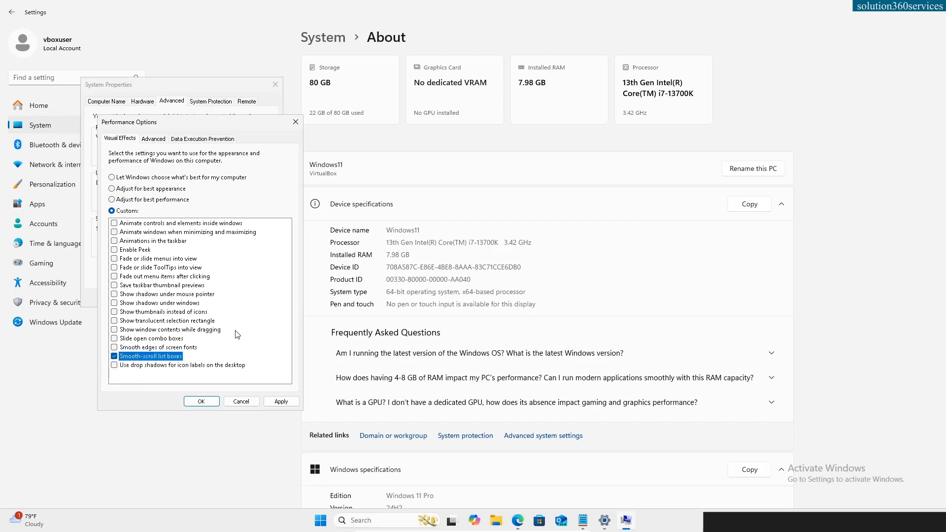
Apply the Adjust for best performance visual effects setting, and close System Properties and Settings
{"action": "left_click", "coordinate": [153, 201]}
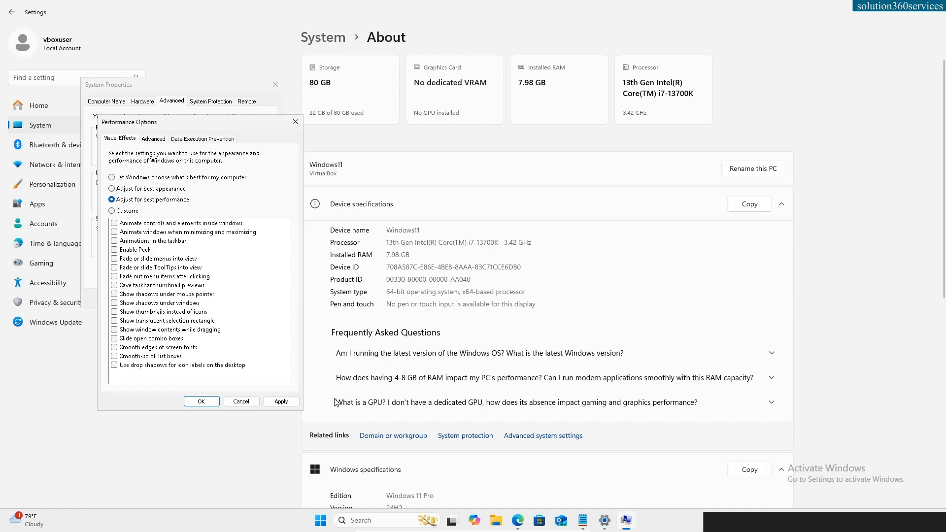
{"action": "left_click", "coordinate": [281, 401]}
{"action": "left_click", "coordinate": [211, 406]}
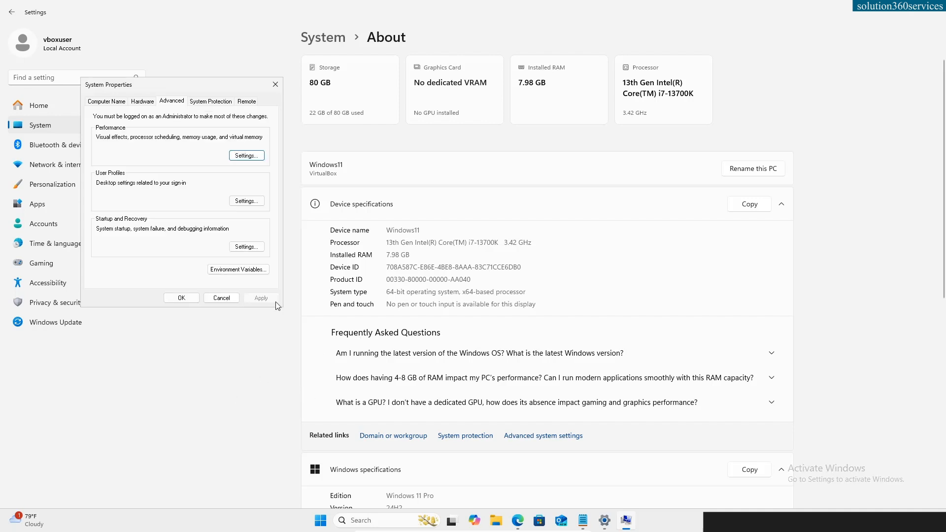
{"action": "left_click", "coordinate": [181, 298]}
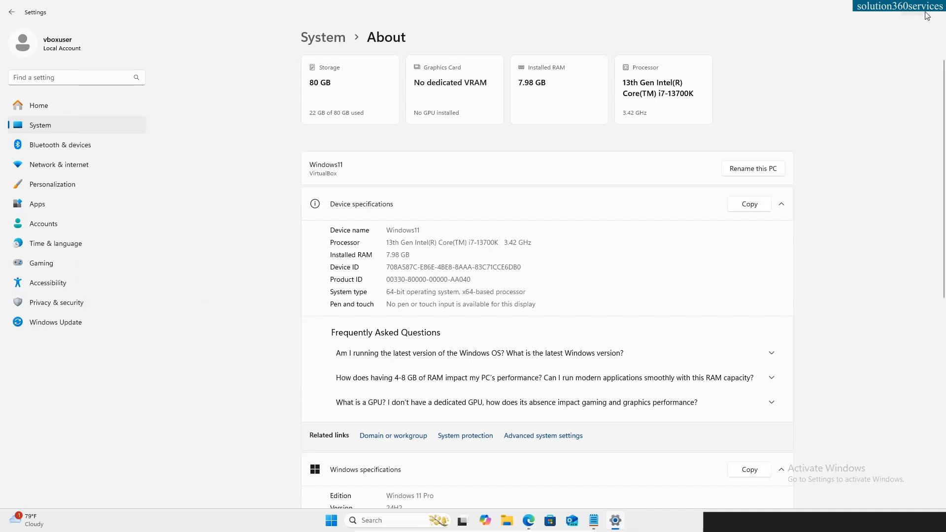
{"action": "left_click", "coordinate": [925, 16]}
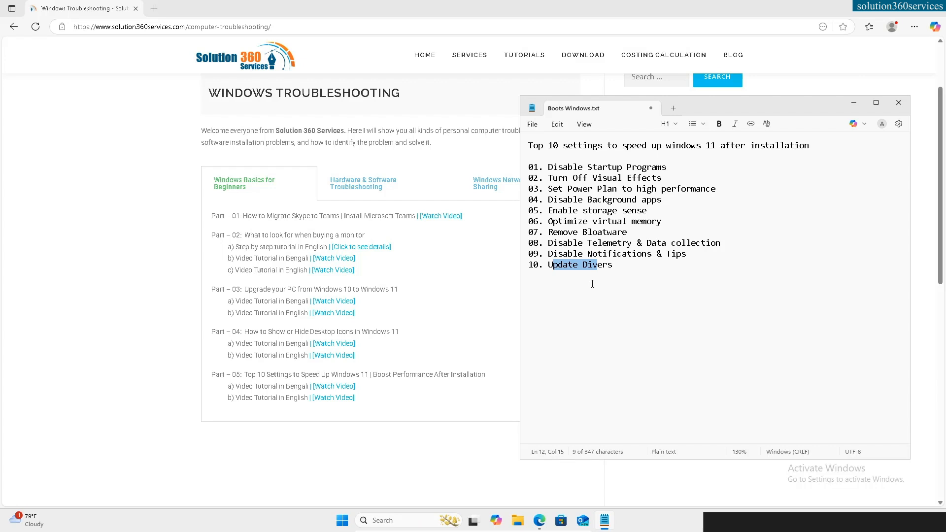
Highlight the power plan line in the note, run powercfg.cpl to try the Balanced plan, and close Power Options
{"action": "left_click_drag", "start_coordinate": [577, 189], "coordinate": [645, 190]}
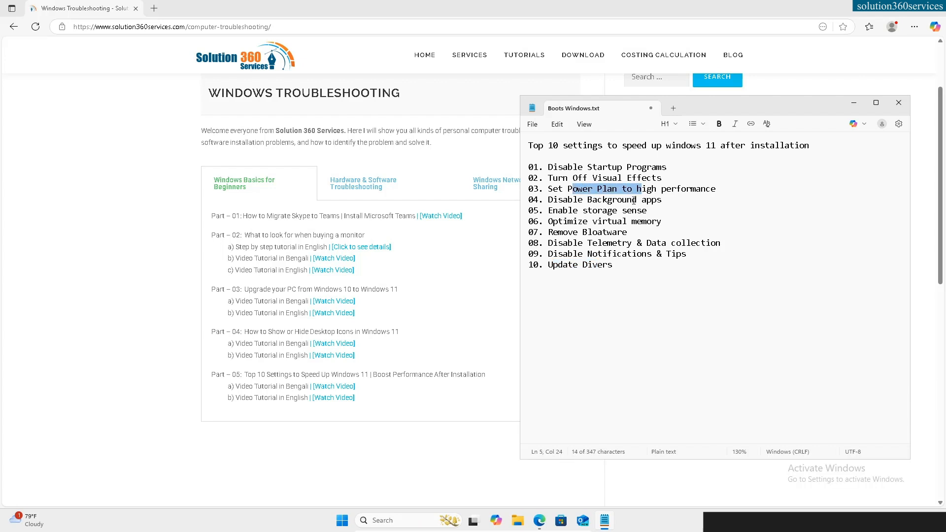
{"action": "left_click", "coordinate": [622, 222]}
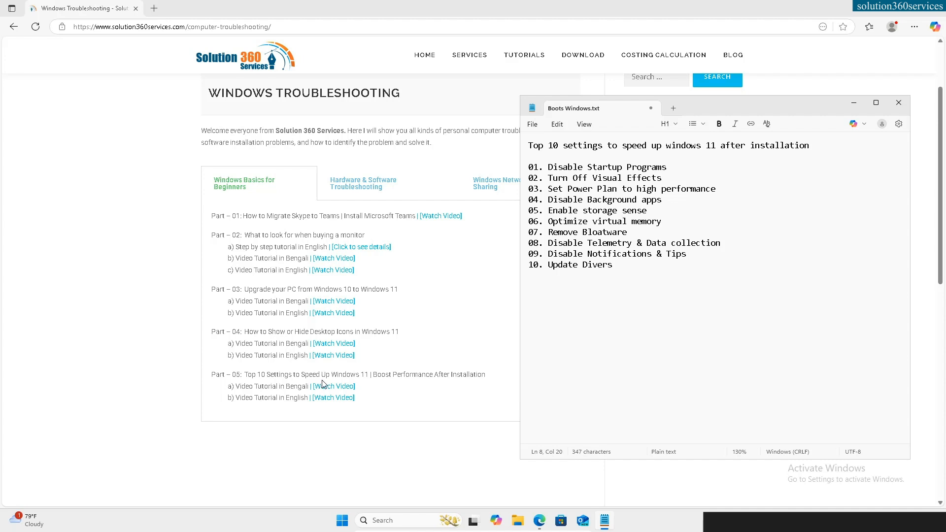
{"action": "key", "text": "super+r"}
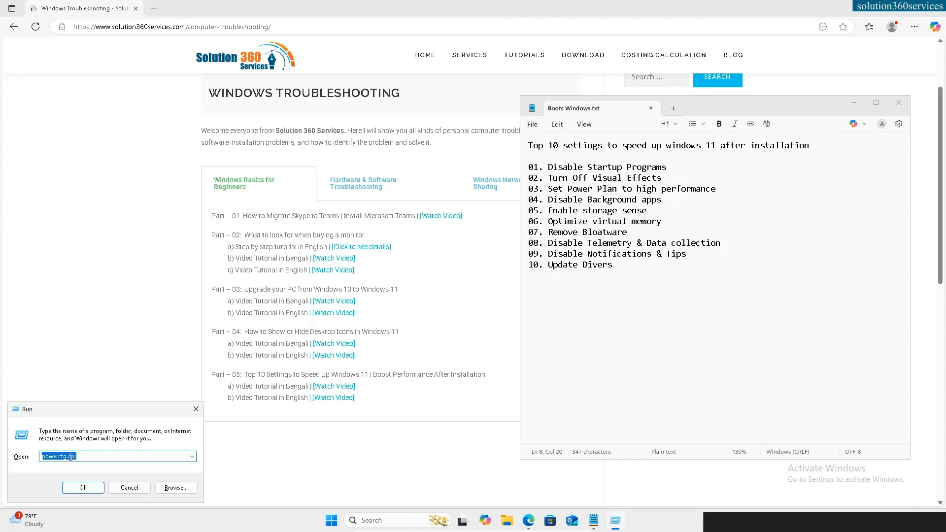
{"action": "left_click", "coordinate": [50, 457]}
{"action": "left_click", "coordinate": [85, 488]}
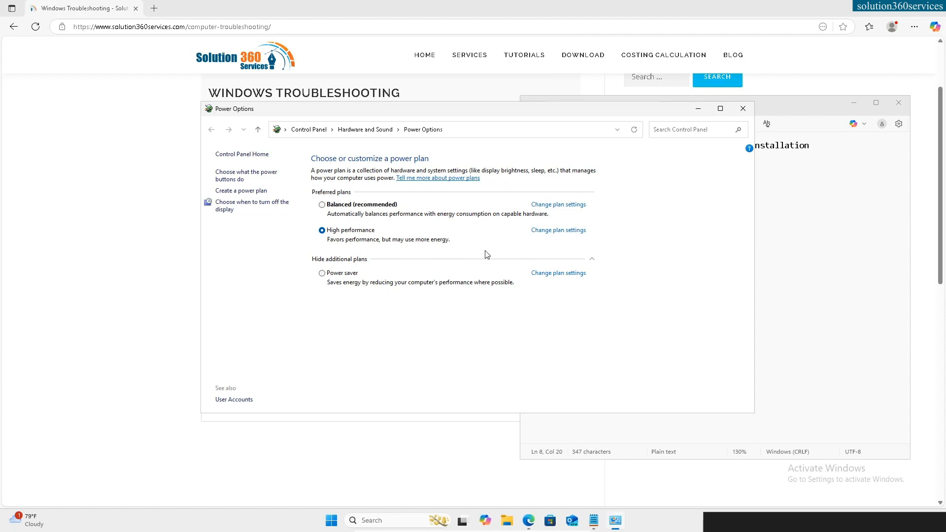
{"action": "left_click", "coordinate": [335, 206]}
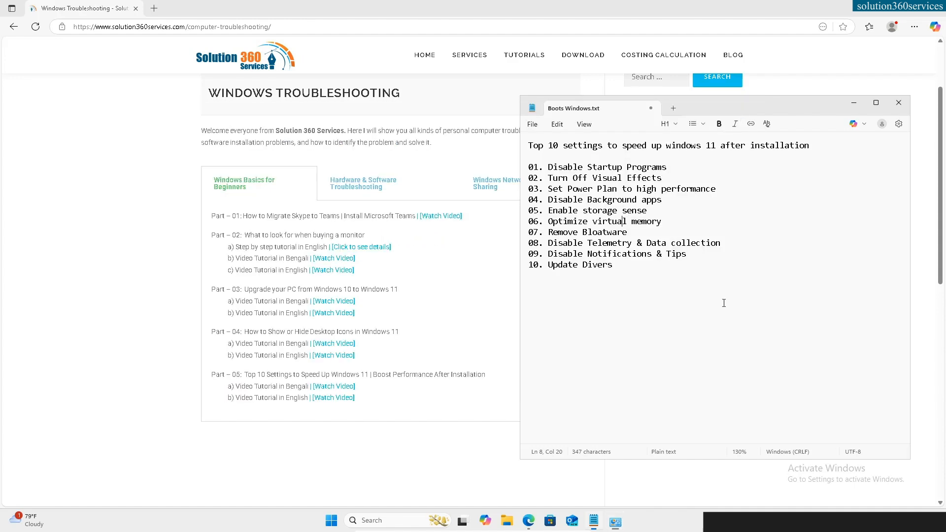
{"action": "left_click", "coordinate": [743, 109]}
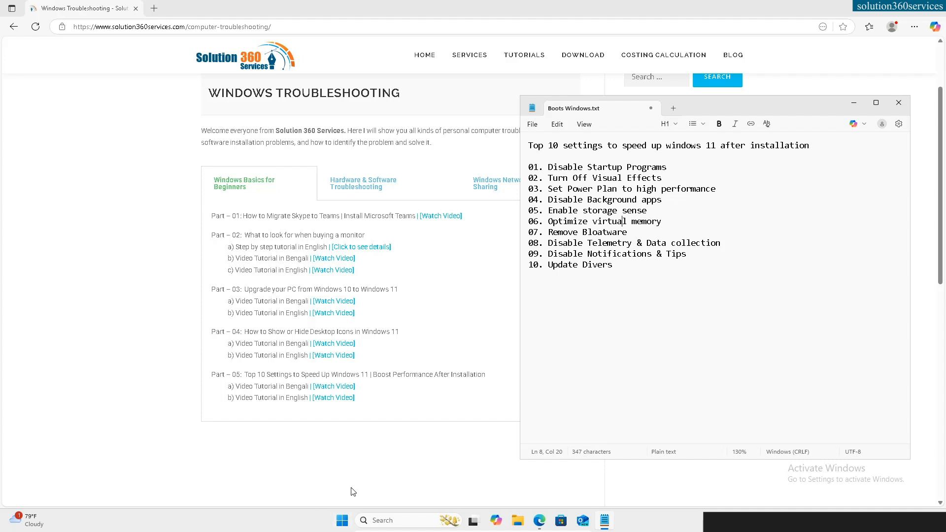
Open Windows Settings and show the list of installed apps
{"action": "left_click", "coordinate": [342, 522]}
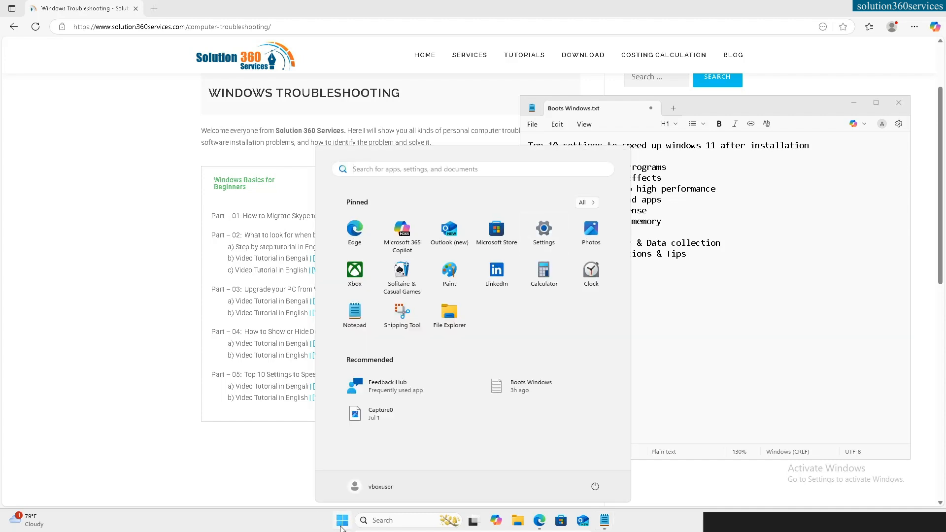
{"action": "left_click", "coordinate": [544, 232]}
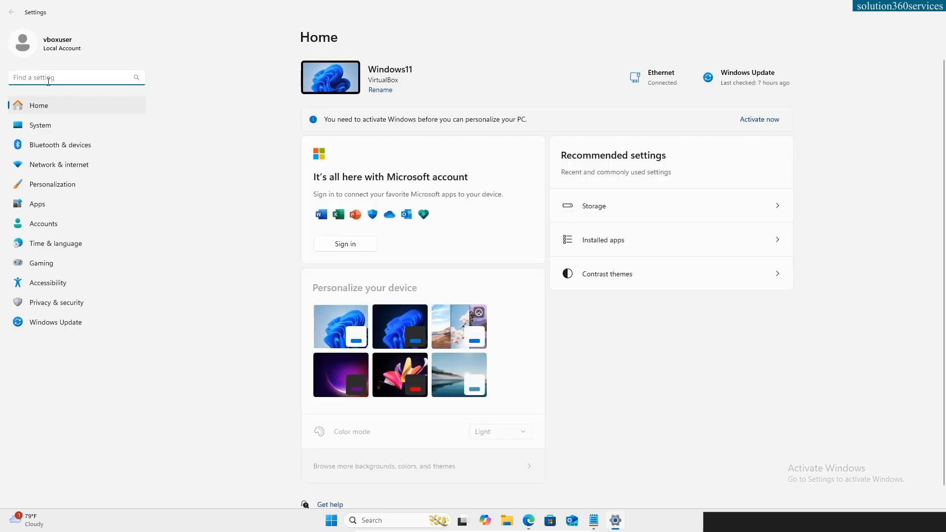
{"action": "left_click", "coordinate": [52, 205]}
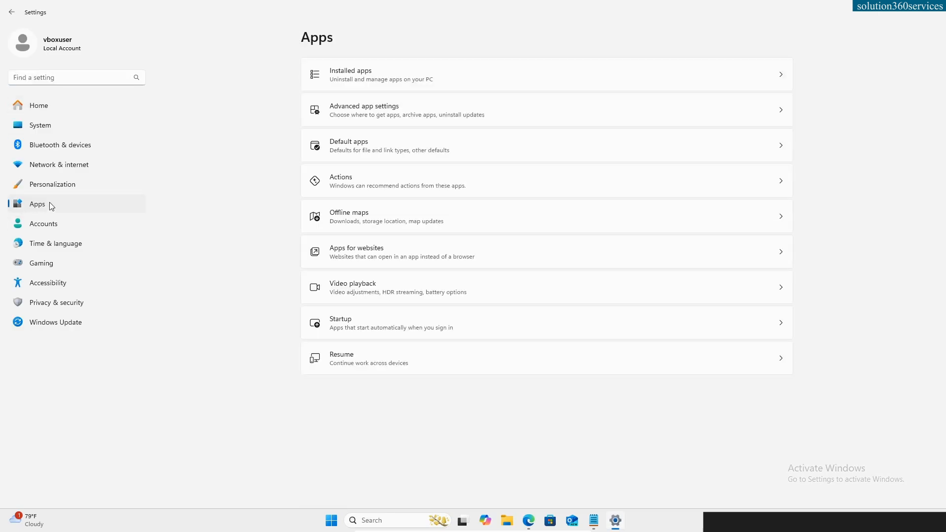
{"action": "left_click", "coordinate": [440, 79]}
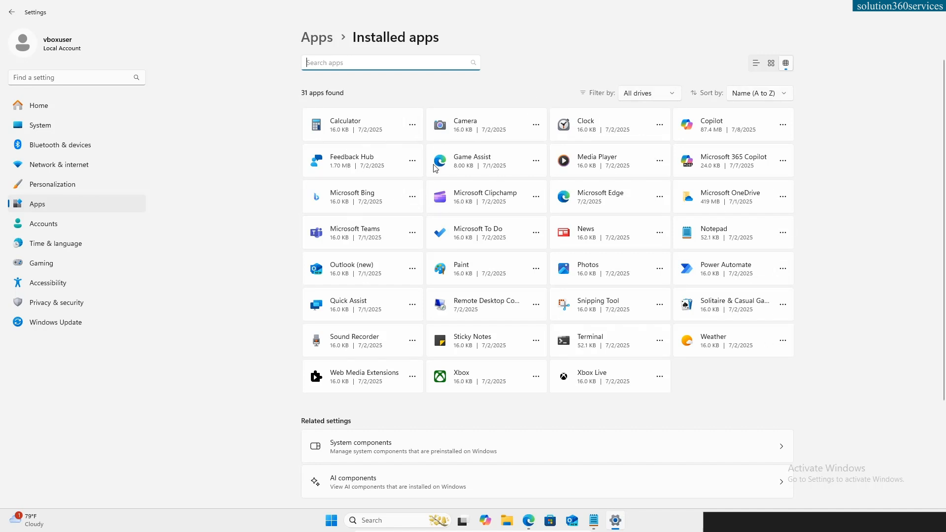
Inspect the options offered for Feedback Hub and Microsoft Bing in the installed apps list
{"action": "left_click", "coordinate": [412, 163]}
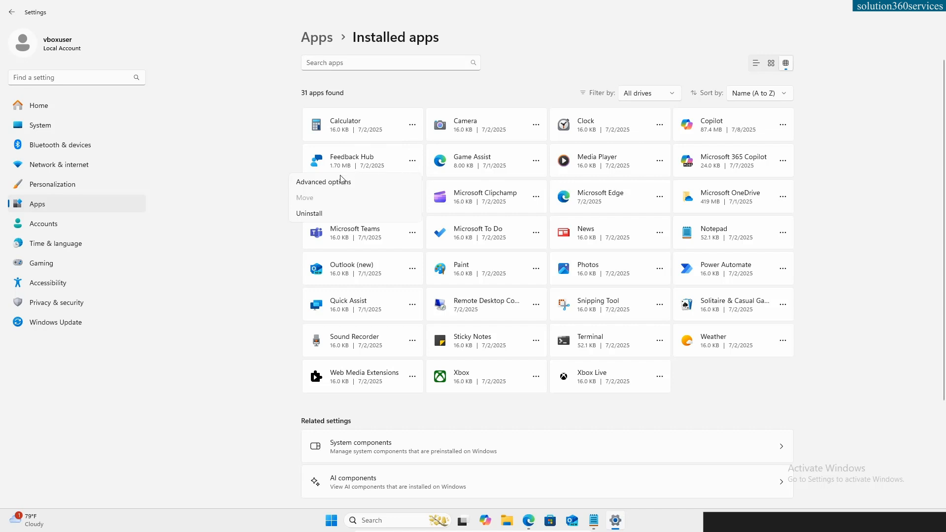
{"action": "left_click", "coordinate": [407, 269]}
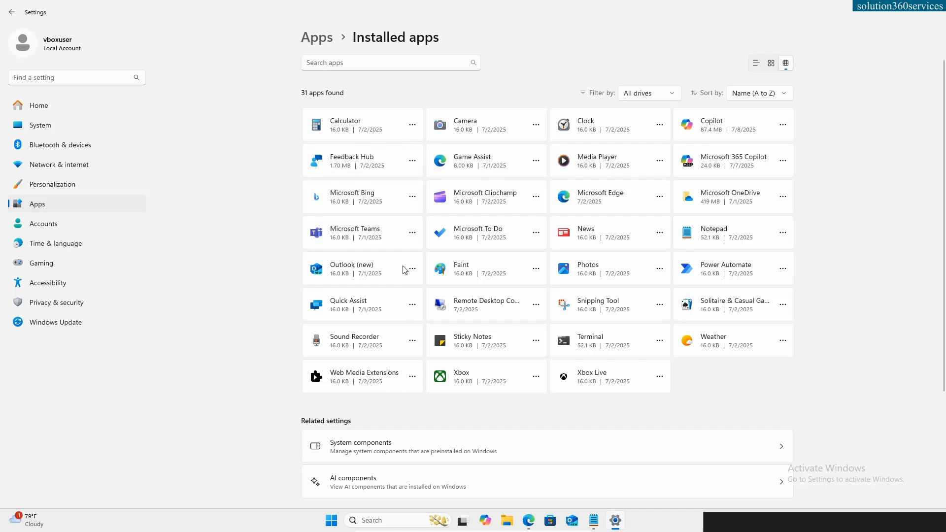
{"action": "left_click", "coordinate": [417, 203]}
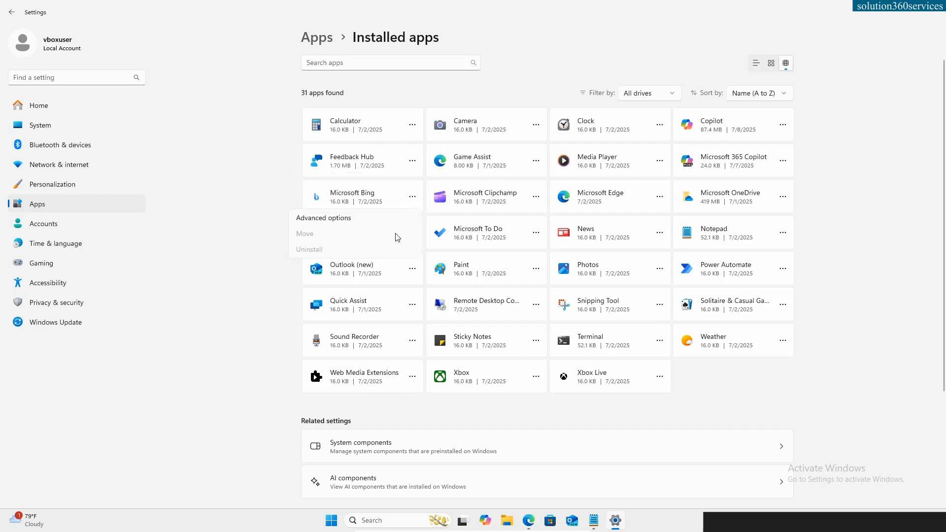
{"action": "left_click", "coordinate": [412, 263]}
Set Microsoft Teams' background app permission to Never in its advanced options
{"action": "left_click", "coordinate": [413, 232]}
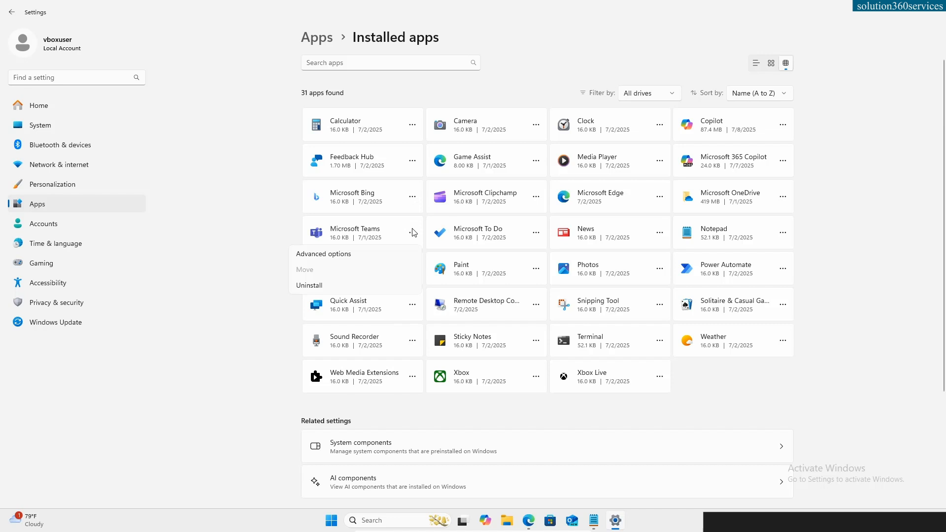
{"action": "left_click", "coordinate": [335, 255]}
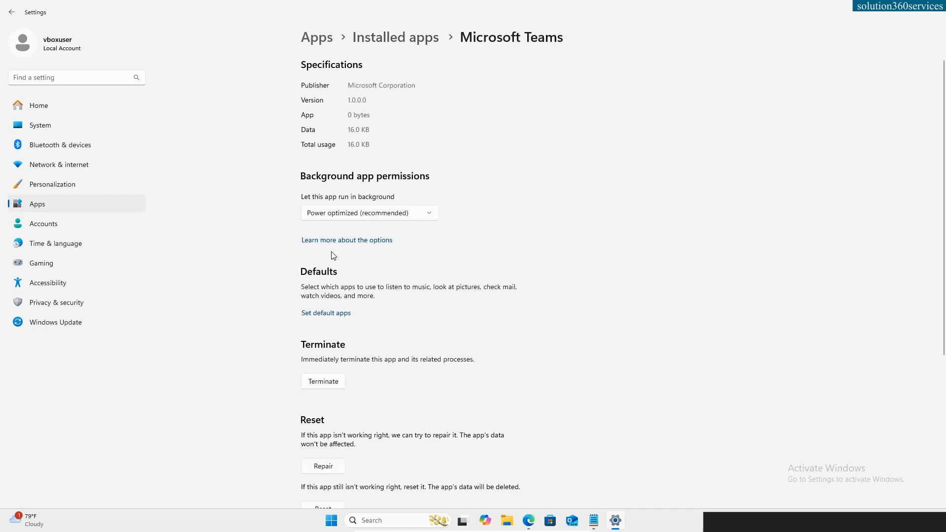
{"action": "left_click", "coordinate": [362, 217]}
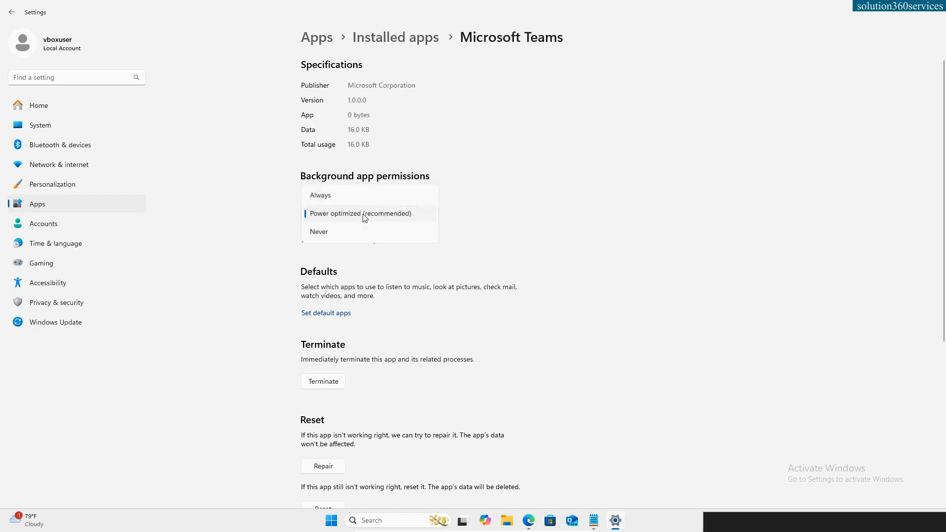
{"action": "left_click", "coordinate": [333, 233]}
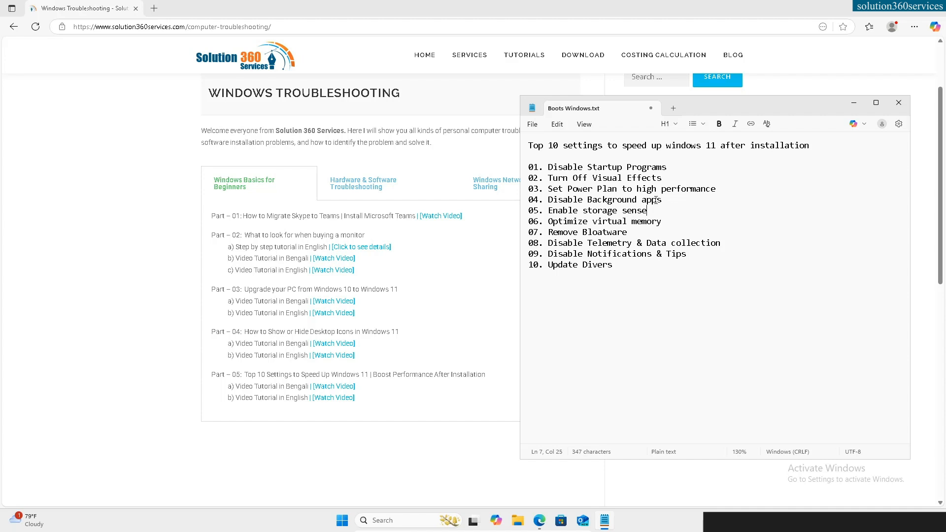
Review setting 05, Enable storage sense, in the Boots Windows.txt note by highlighting its line
{"action": "left_click_drag", "start_coordinate": [583, 215], "coordinate": [629, 210]}
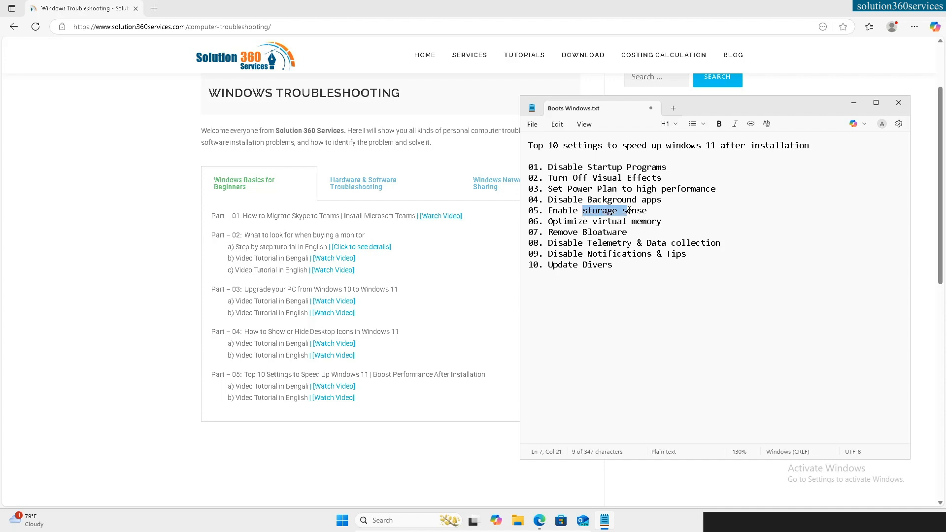
{"action": "left_click", "coordinate": [619, 215]}
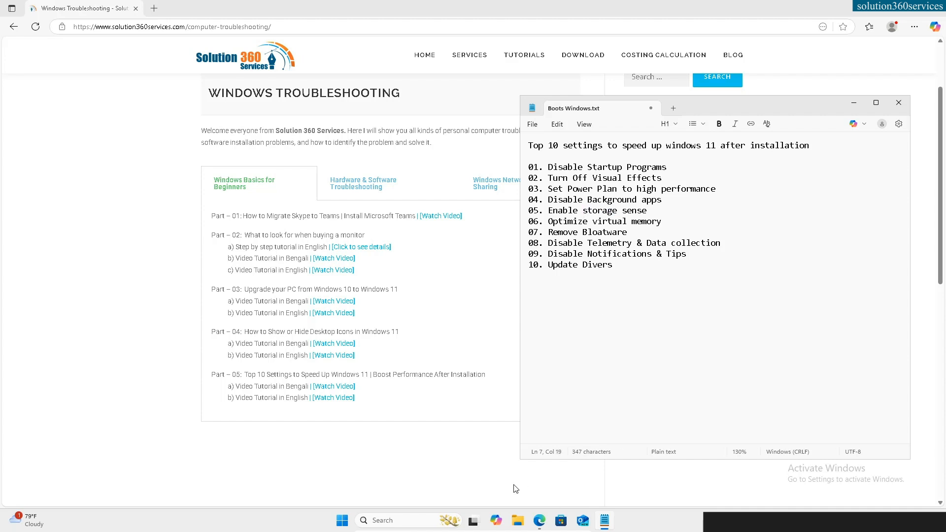
{"action": "mouse_move", "coordinate": [622, 212]}
{"action": "left_mouse_down"}
{"action": "mouse_move", "coordinate": [566, 210]}
{"action": "mouse_move", "coordinate": [636, 210]}
{"action": "left_mouse_up"}
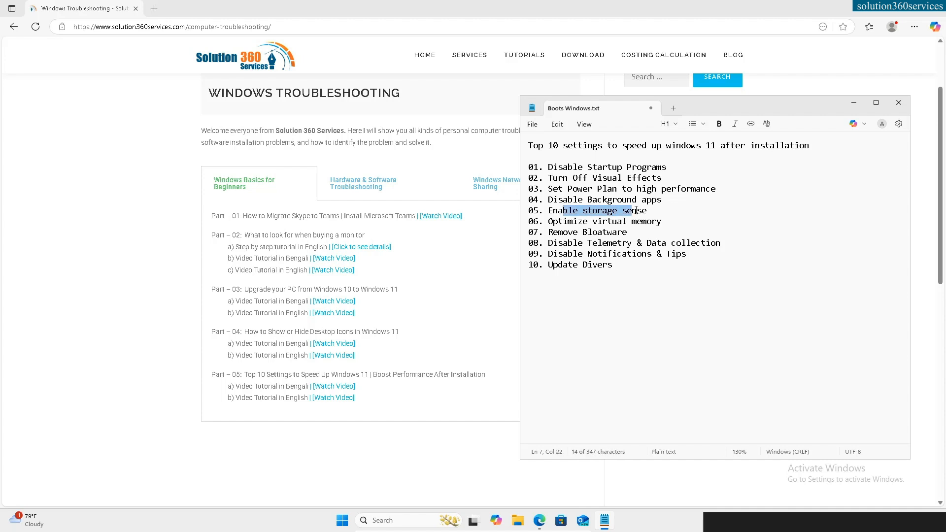
{"action": "left_click", "coordinate": [586, 212]}
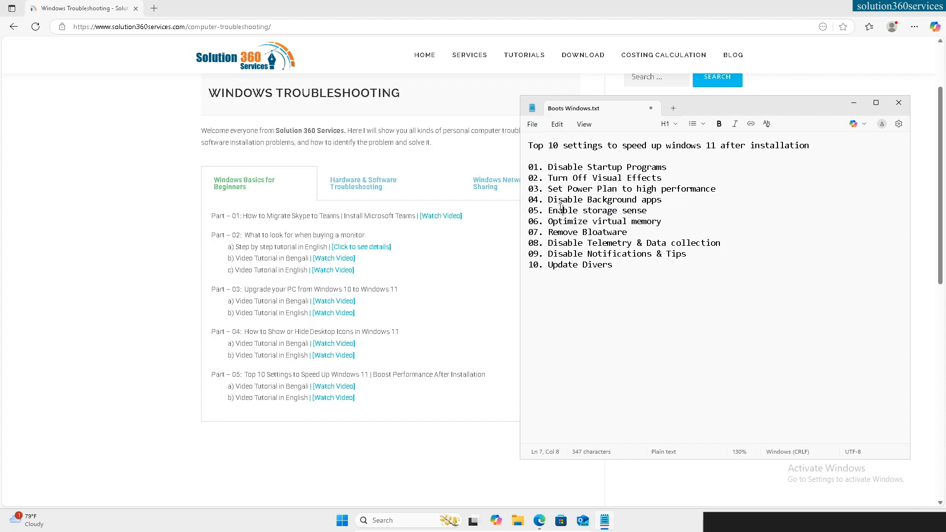
Open the system storage page in Windows Settings and switch Storage Sense off and back on
{"action": "left_click", "coordinate": [344, 521]}
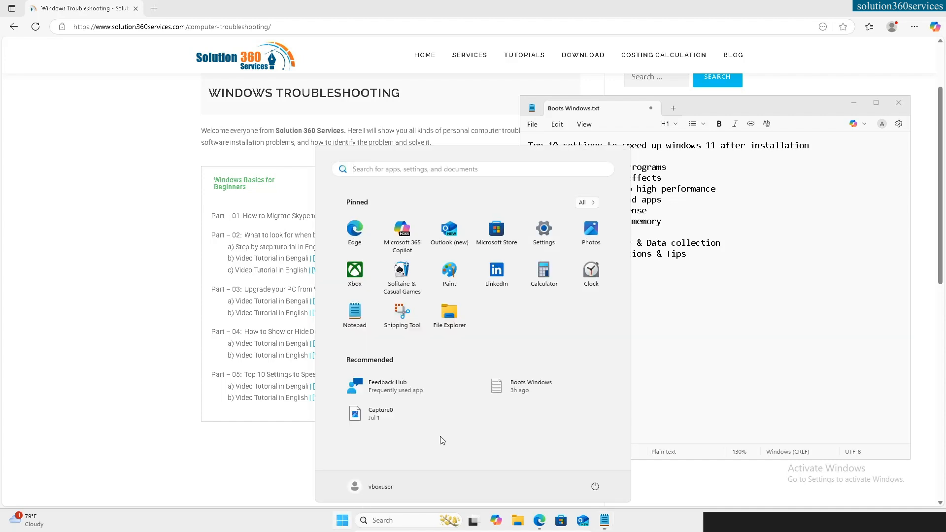
{"action": "left_click", "coordinate": [546, 237]}
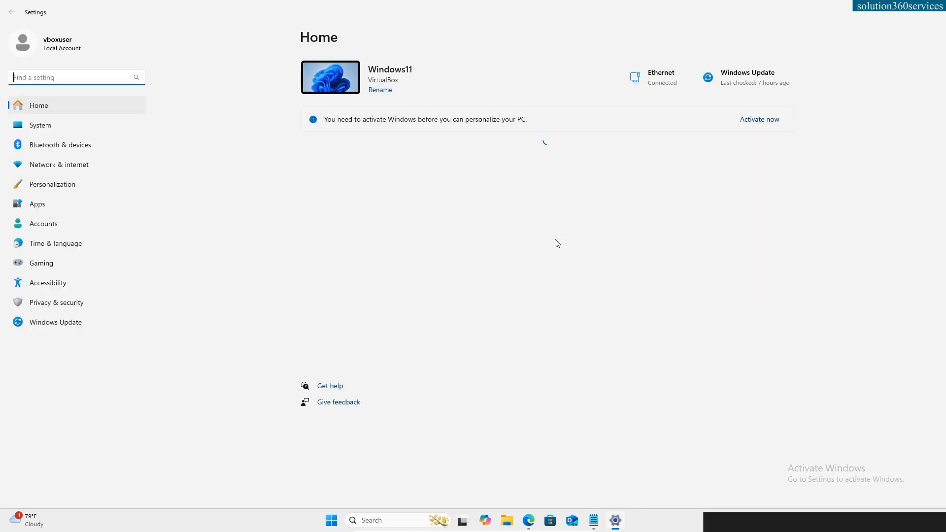
{"action": "left_click", "coordinate": [74, 125]}
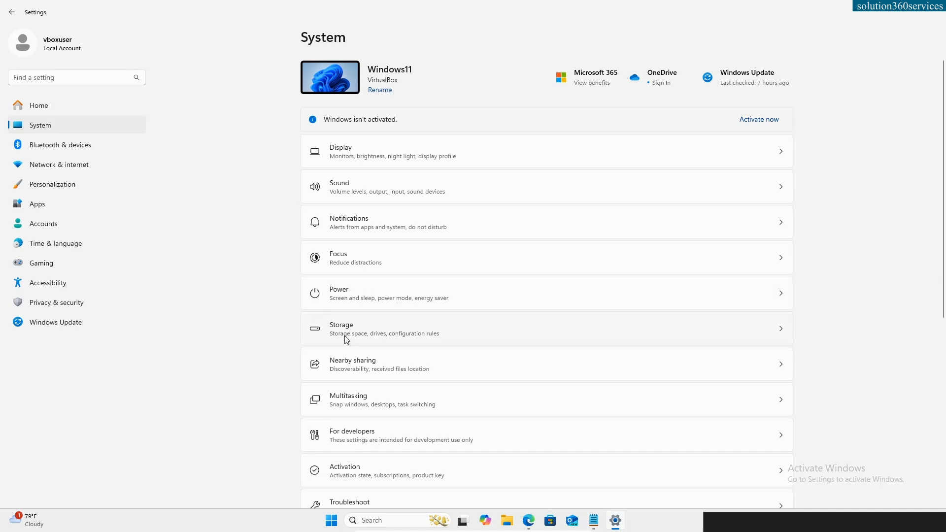
{"action": "left_click", "coordinate": [360, 331]}
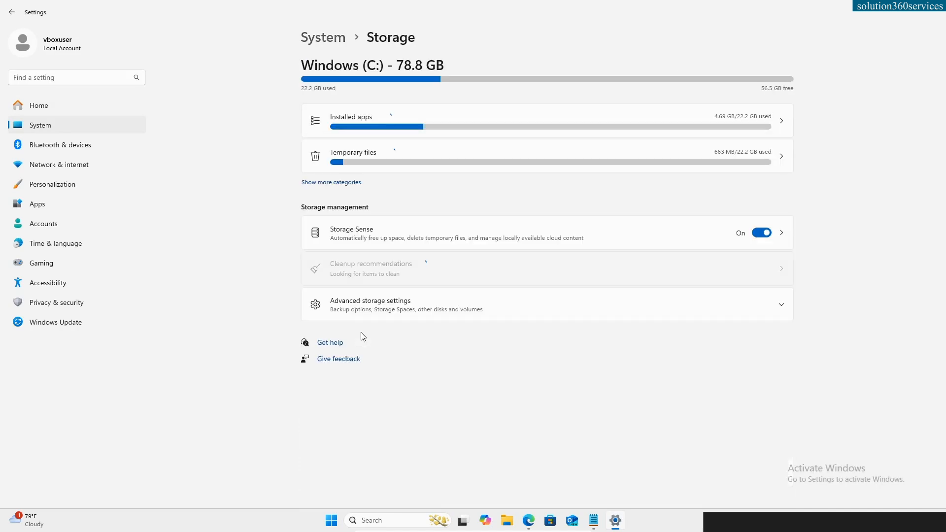
{"action": "left_click", "coordinate": [758, 234]}
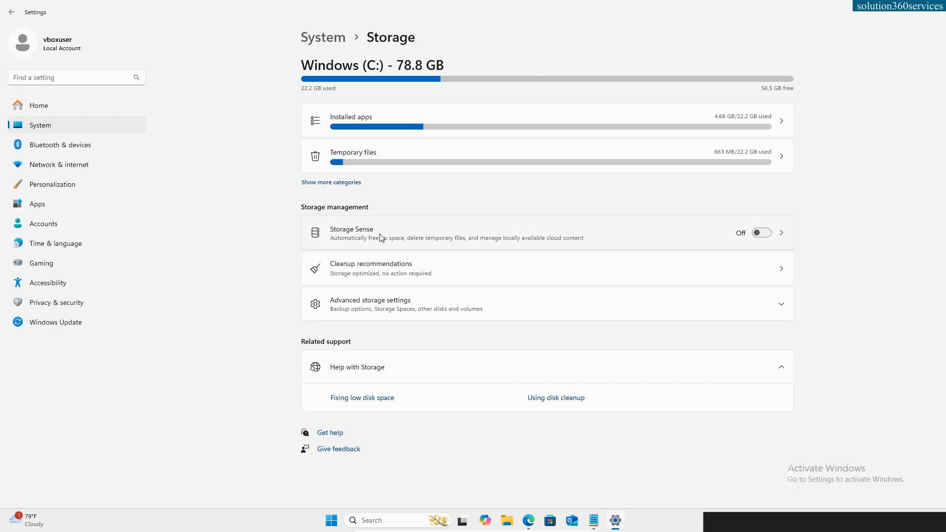
{"action": "left_click", "coordinate": [764, 234]}
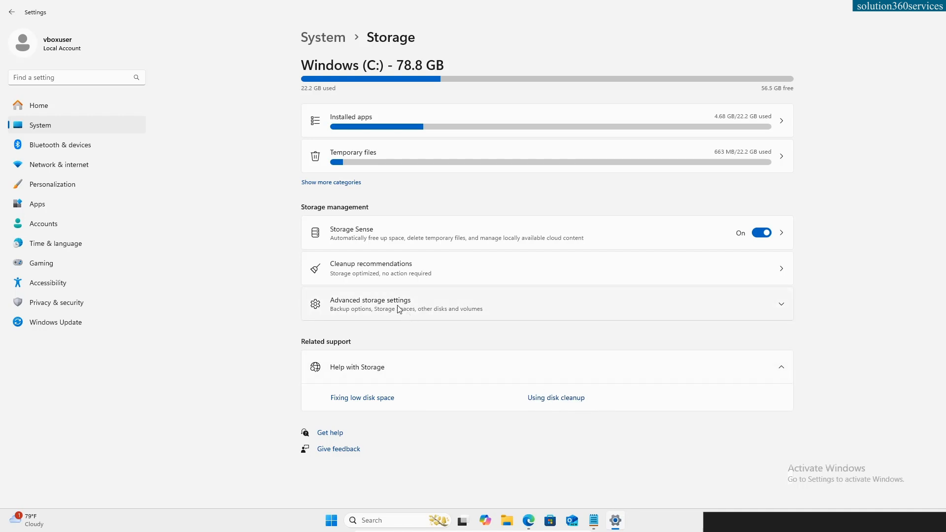
Look through the advanced storage settings, then highlight setting 06, Optimize virtual memory, in the Boots Windows.txt note
{"action": "left_click", "coordinate": [733, 310]}
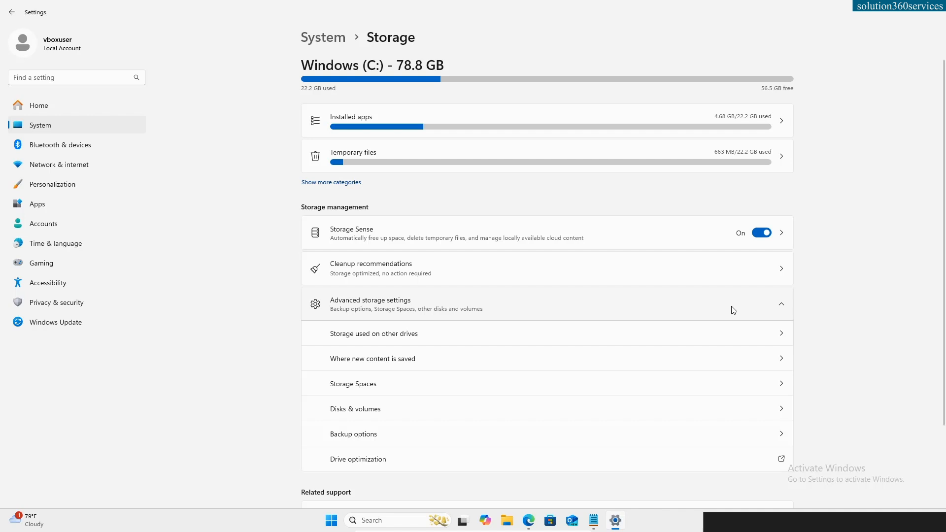
{"action": "left_click", "coordinate": [732, 309]}
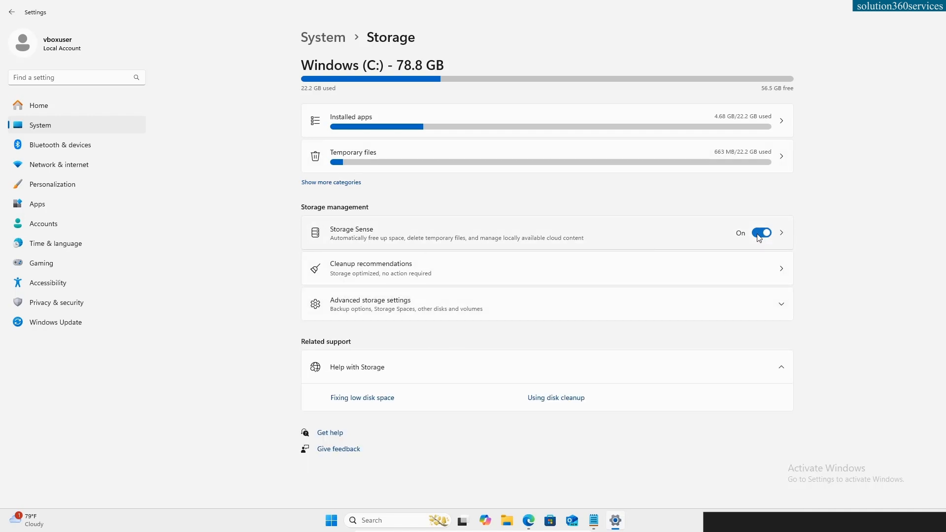
{"action": "left_click", "coordinate": [935, 9]}
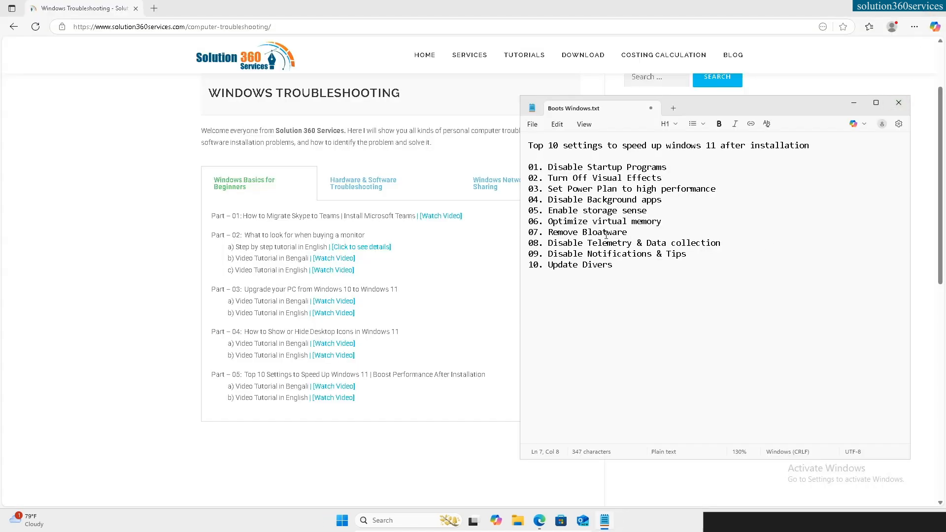
{"action": "left_click_drag", "start_coordinate": [554, 222], "coordinate": [671, 224]}
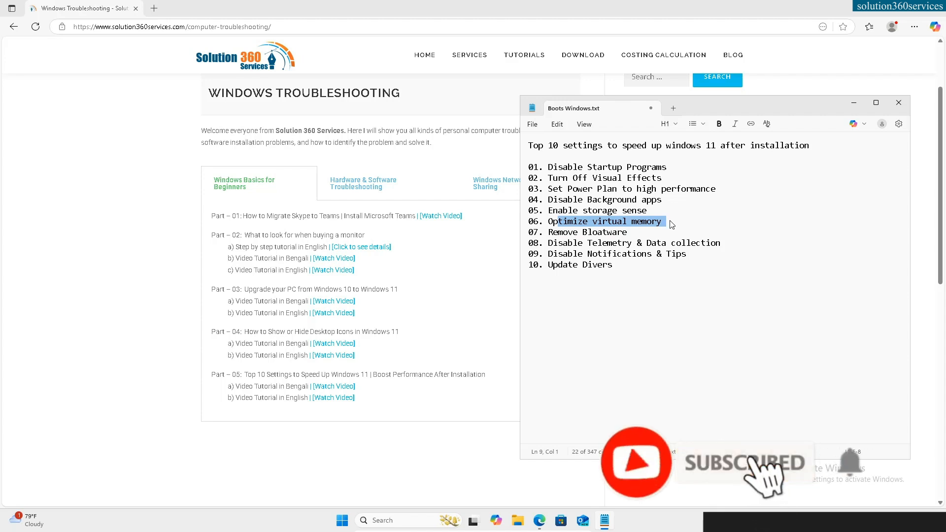
Open the advanced system settings from the About page in the System section of Windows Settings
{"action": "left_click", "coordinate": [340, 526]}
{"action": "left_click", "coordinate": [551, 228]}
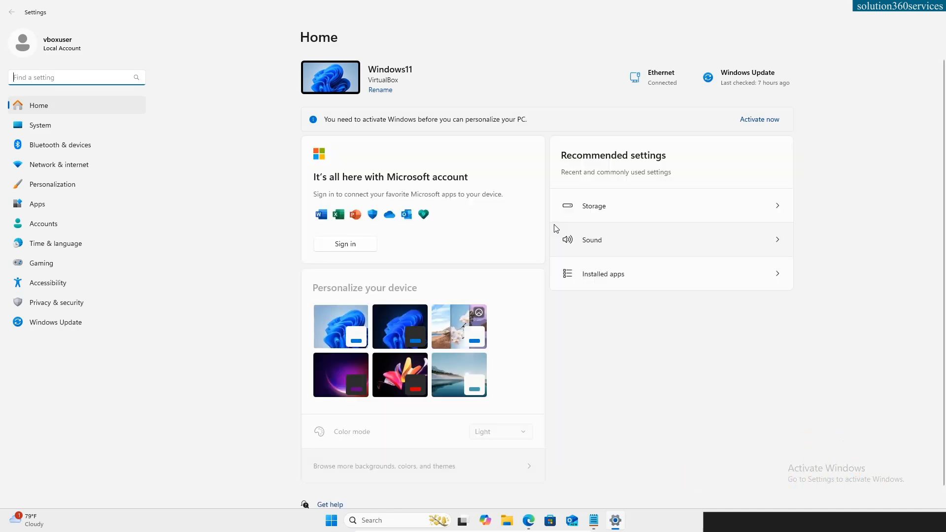
{"action": "left_click", "coordinate": [29, 129]}
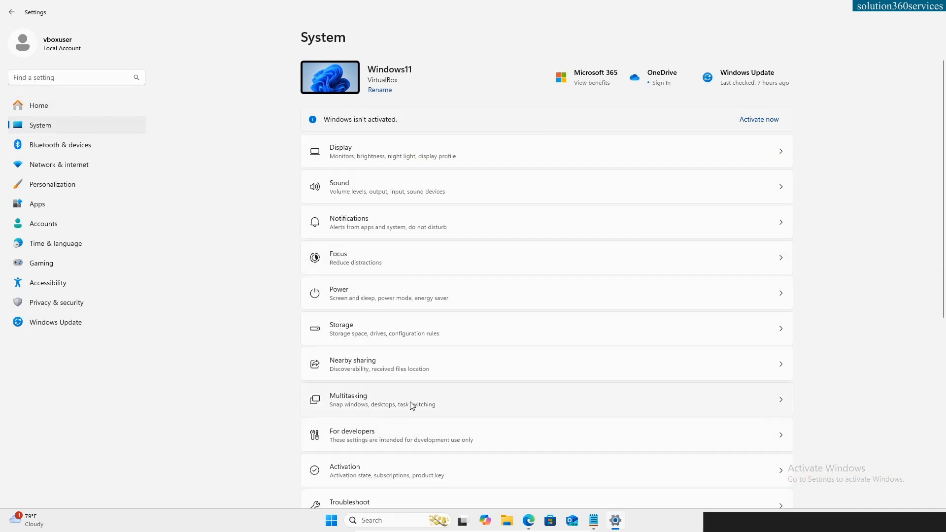
{"action": "scroll", "coordinate": [450, 408], "scroll_direction": "down", "scroll_amount": 5}
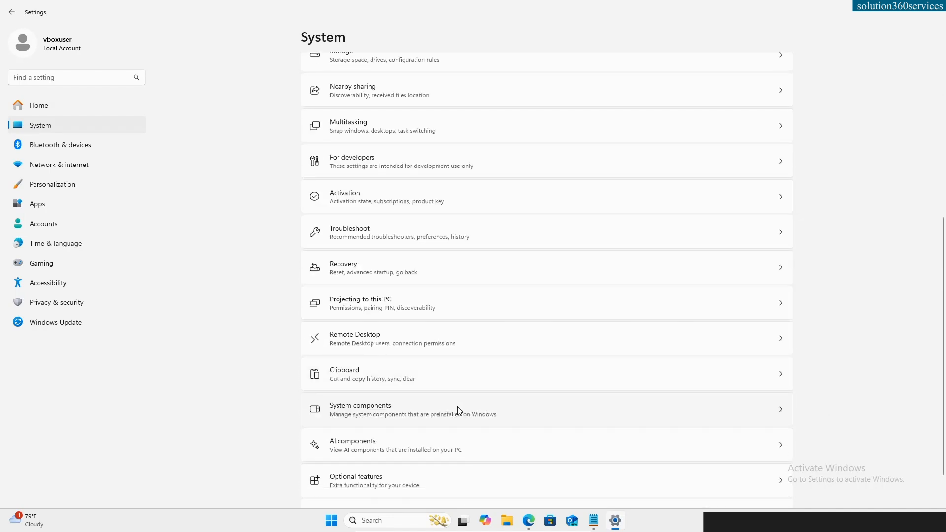
{"action": "scroll", "coordinate": [458, 412], "scroll_direction": "down", "scroll_amount": 1}
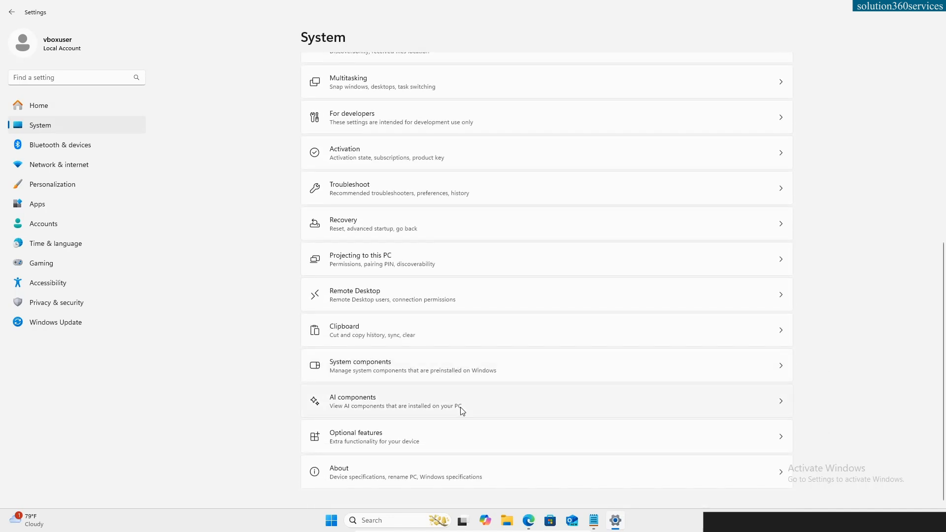
{"action": "scroll", "coordinate": [462, 411], "scroll_direction": "up", "scroll_amount": 6}
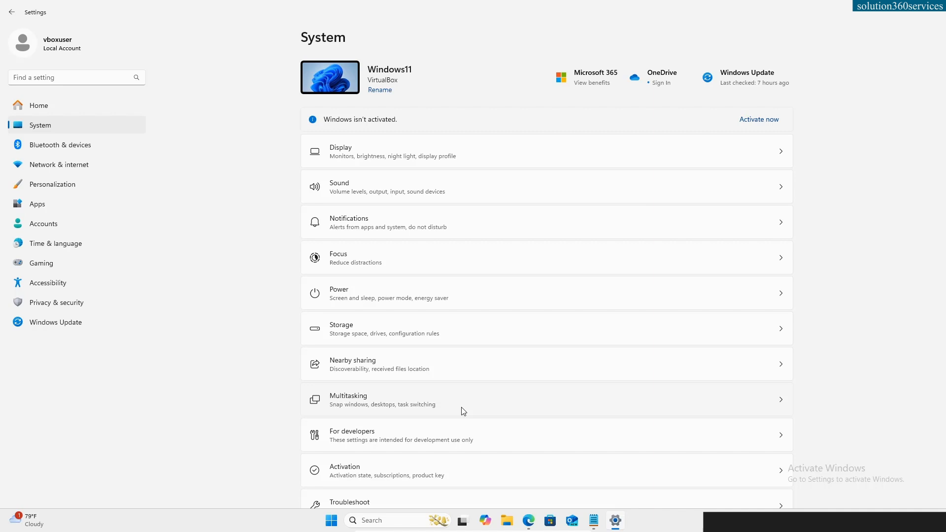
{"action": "scroll", "coordinate": [462, 411], "scroll_direction": "down", "scroll_amount": 6}
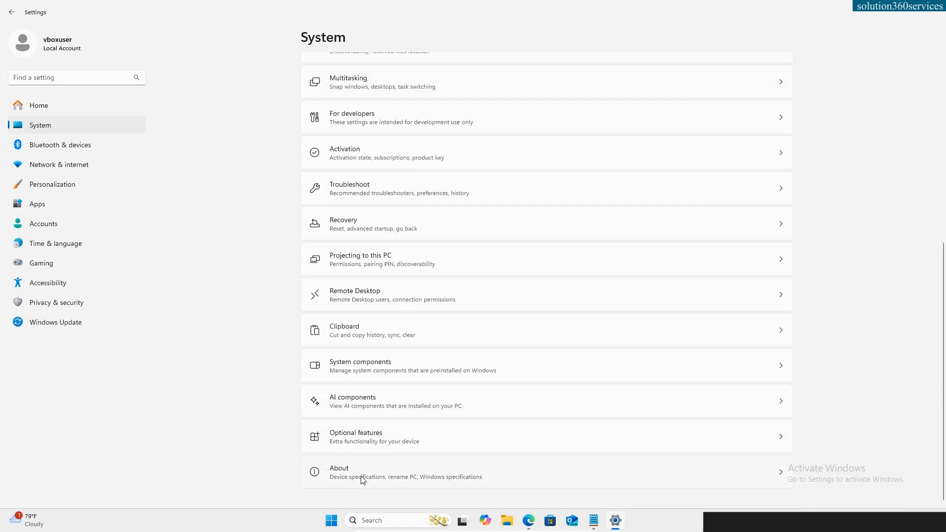
{"action": "left_click", "coordinate": [362, 476]}
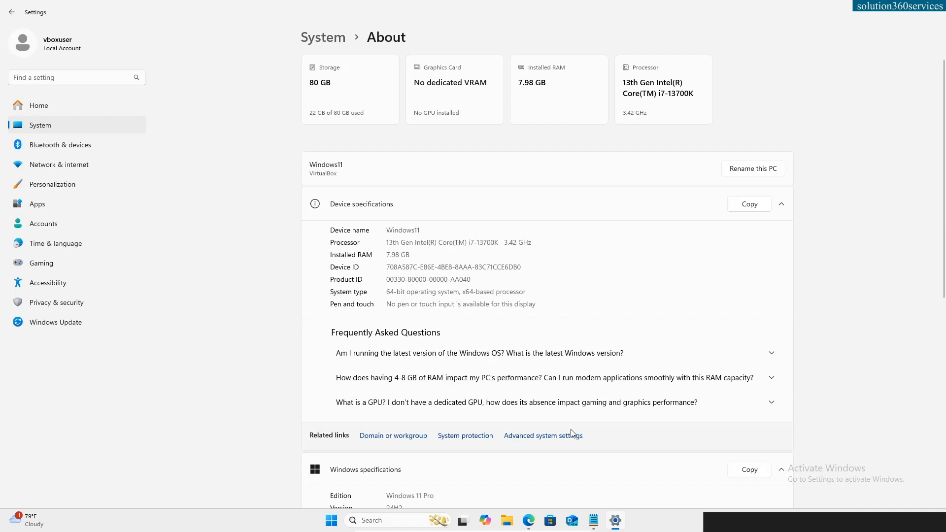
{"action": "left_click", "coordinate": [540, 437]}
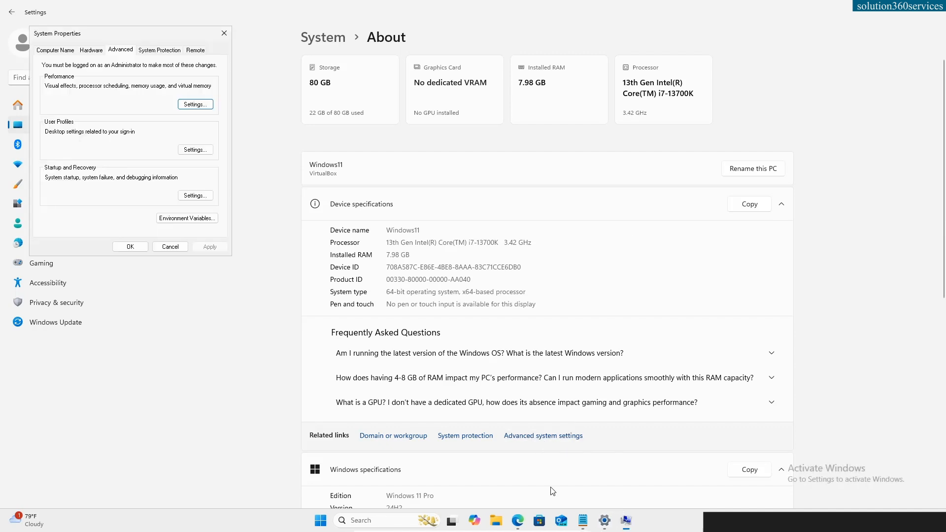
View This PC's properties through File Explorer and return to the System Properties dialog
{"action": "left_click", "coordinate": [494, 523]}
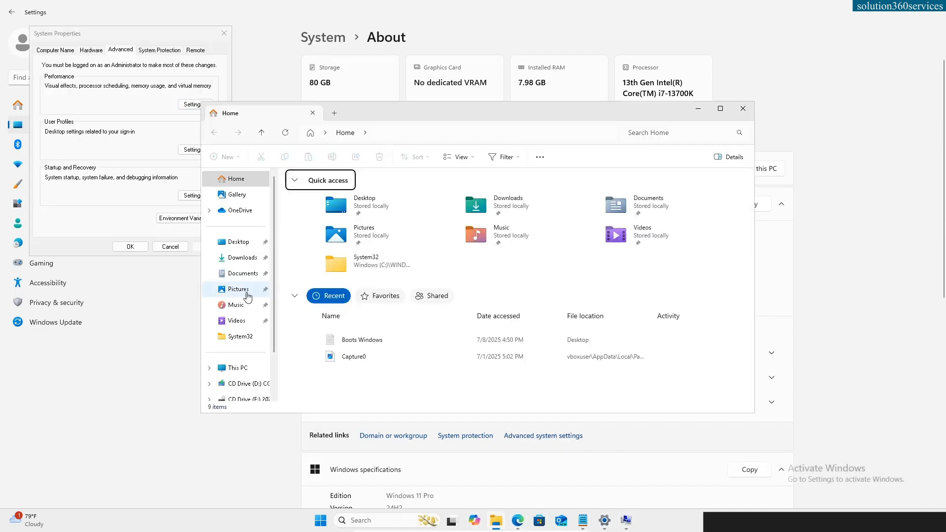
{"action": "right_click", "coordinate": [242, 372]}
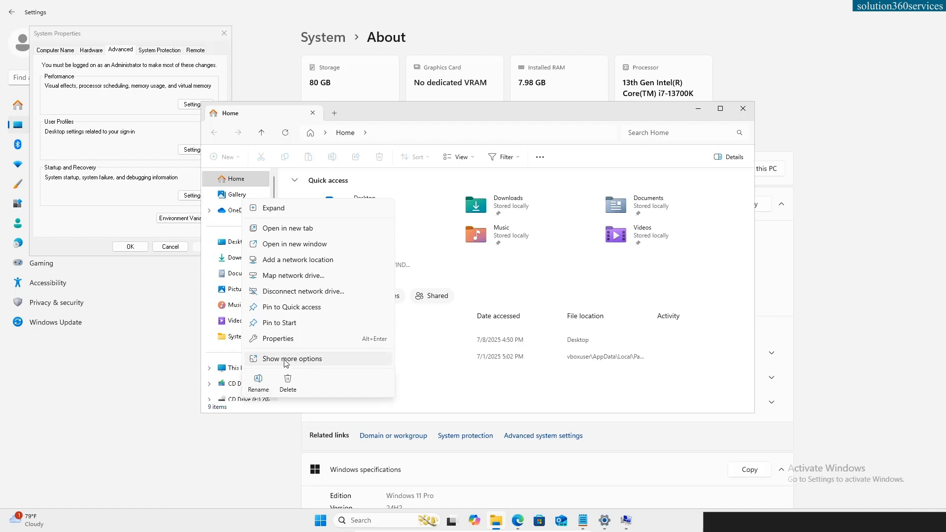
{"action": "left_click", "coordinate": [293, 343]}
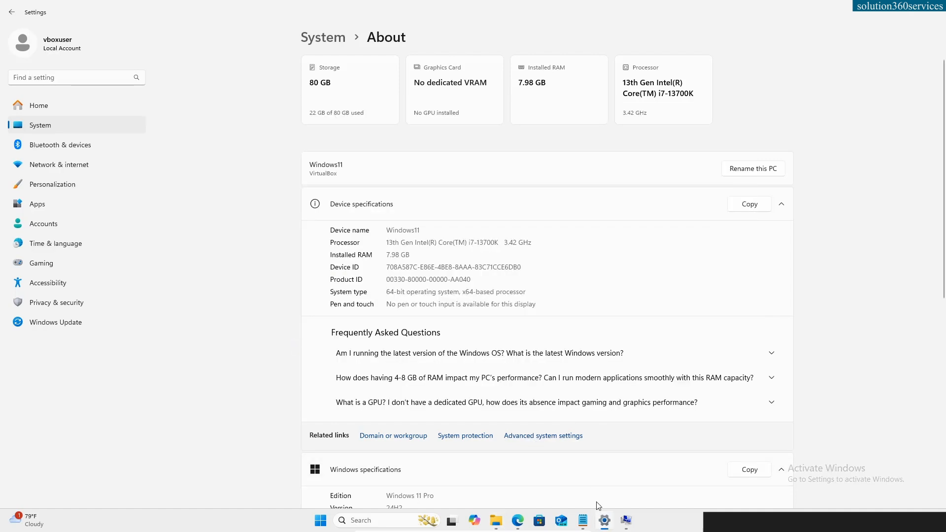
{"action": "left_click", "coordinate": [625, 523]}
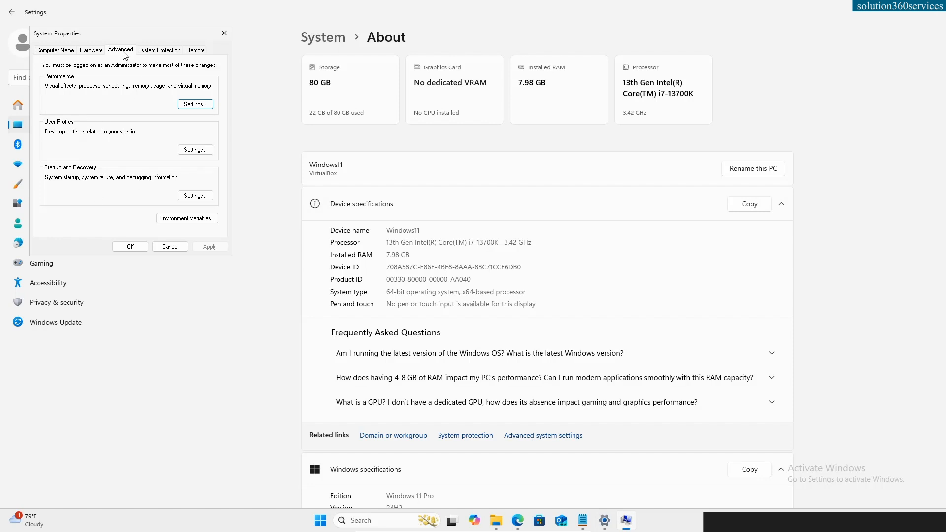
In the virtual memory settings, disable automatic paging file management for all drives and choose a custom size for drive C
{"action": "left_click", "coordinate": [190, 105]}
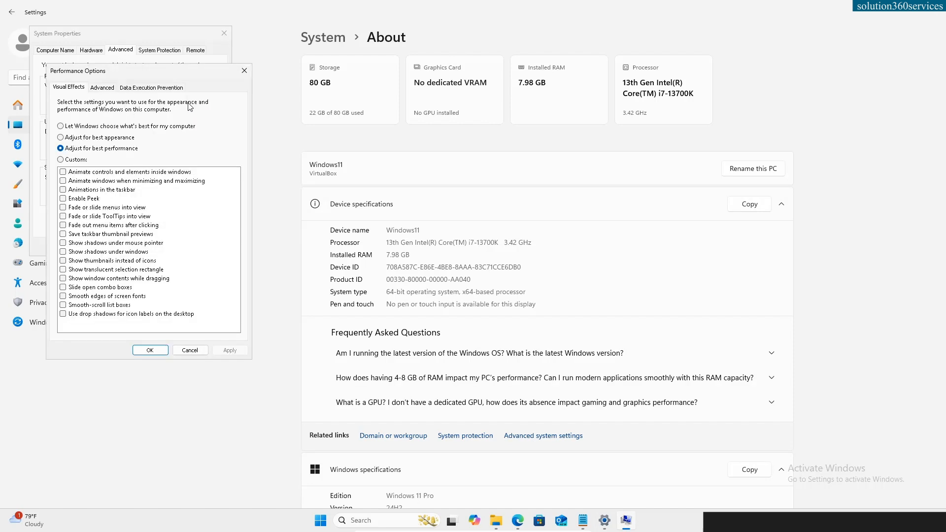
{"action": "left_click", "coordinate": [102, 88]}
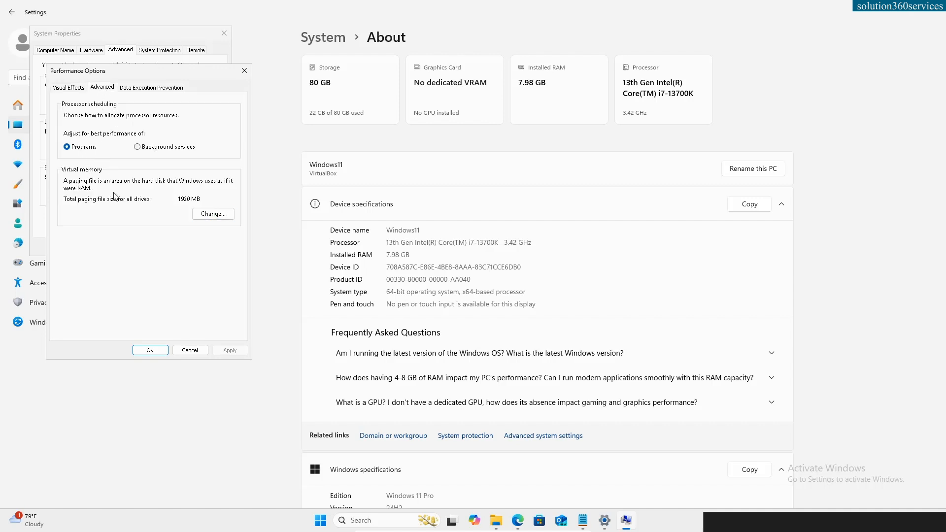
{"action": "left_click", "coordinate": [196, 215]}
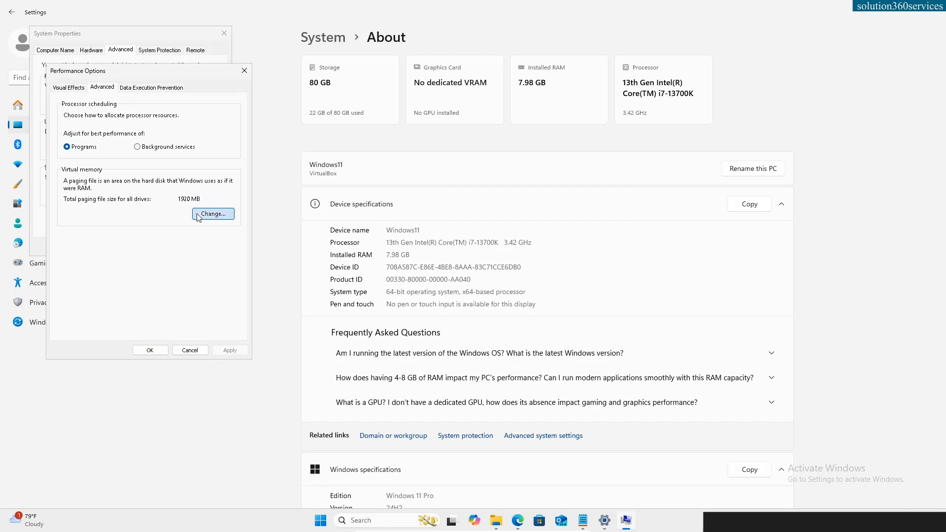
{"action": "left_click", "coordinate": [78, 115]}
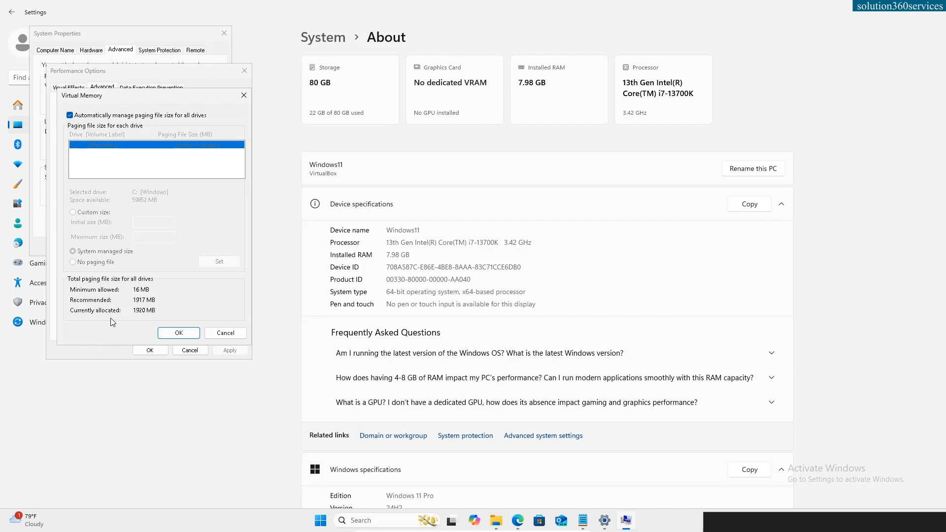
{"action": "left_click", "coordinate": [79, 115]}
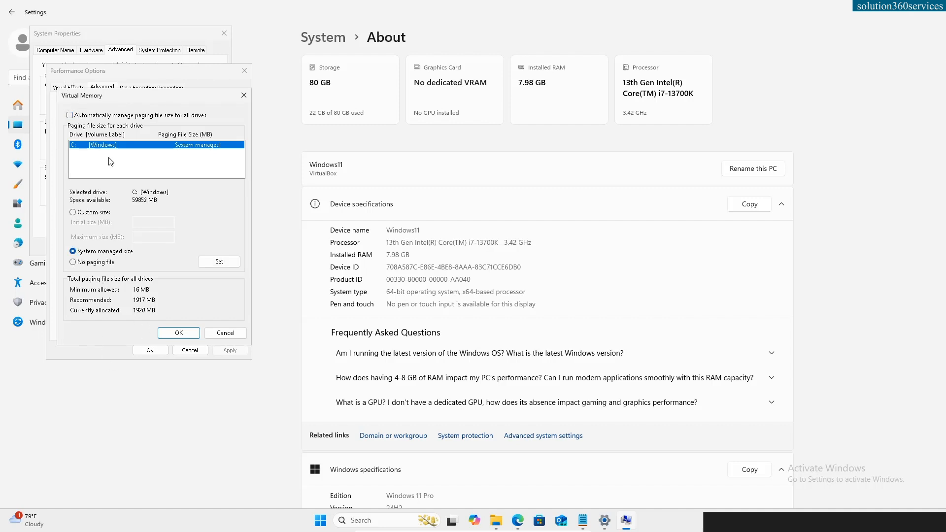
{"action": "left_click", "coordinate": [94, 213]}
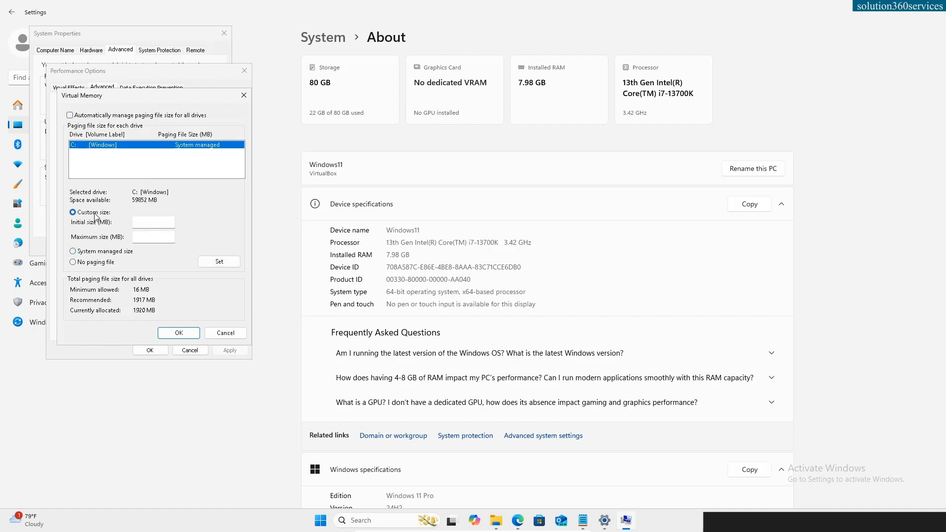
{"action": "left_click", "coordinate": [159, 224]}
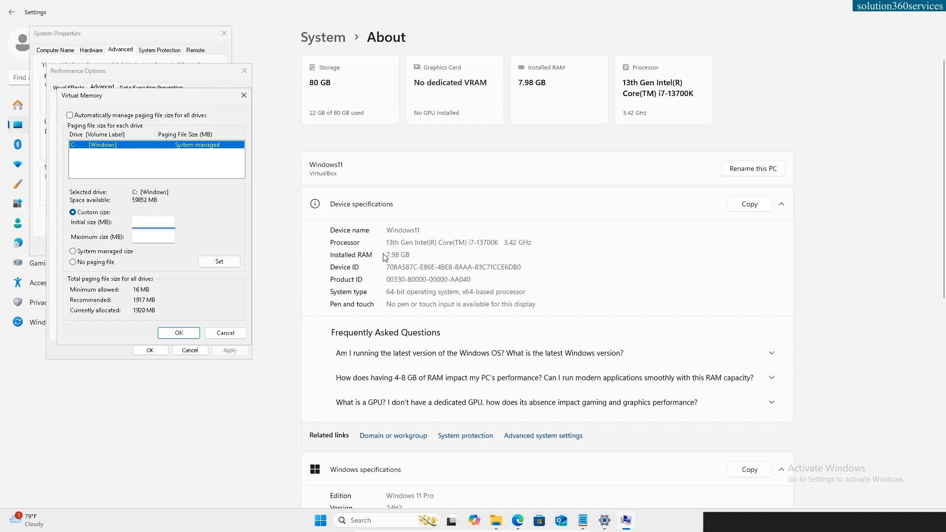
Check the installed RAM in the device specifications and set drive C's initial paging file size to 12000 MB
{"action": "left_click_drag", "start_coordinate": [386, 255], "coordinate": [423, 254]}
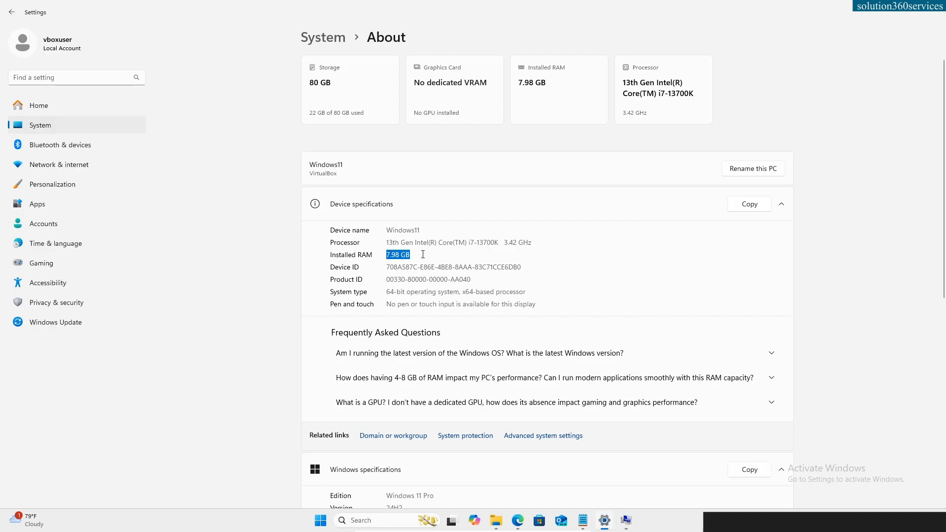
{"action": "left_click", "coordinate": [626, 521]}
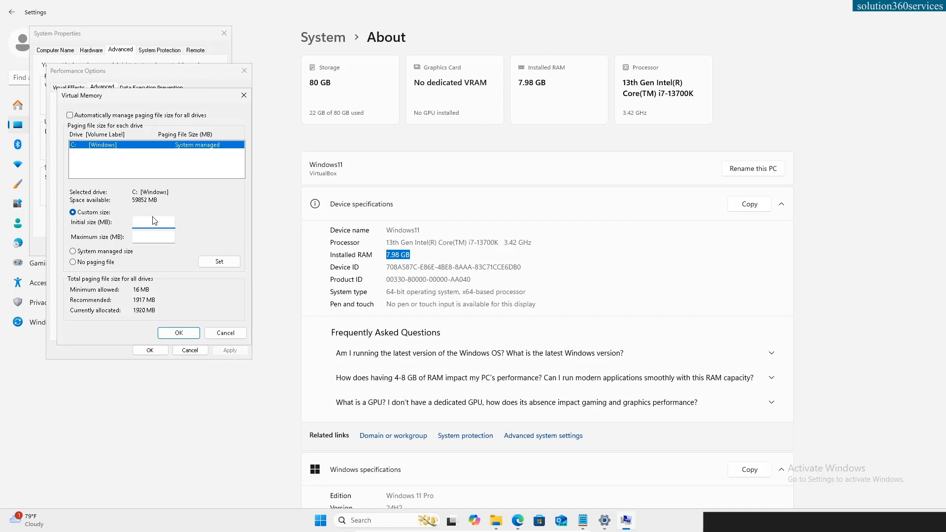
{"action": "type", "text": "12000"}
{"action": "left_click", "coordinate": [151, 238]}
{"action": "left_click", "coordinate": [157, 221]}
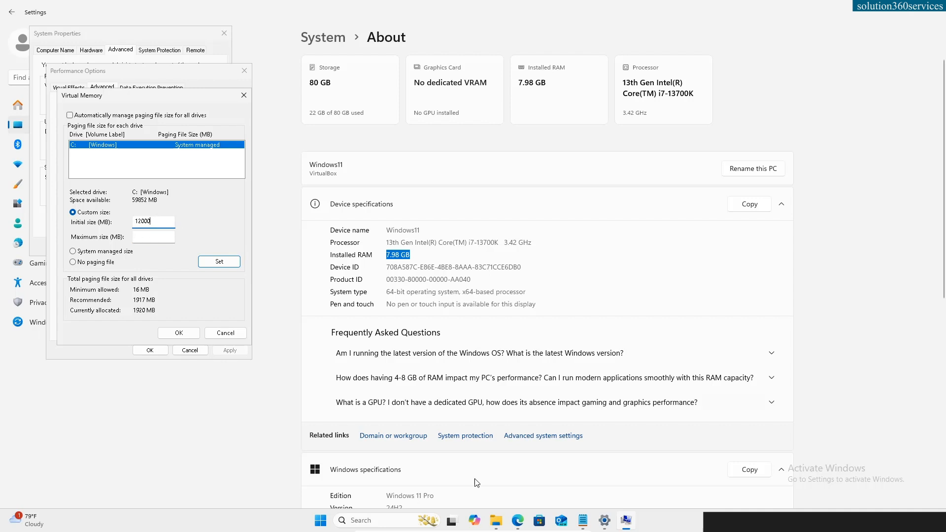
Open the Calculator app to work out the paging file sizes
{"action": "left_click", "coordinate": [376, 521]}
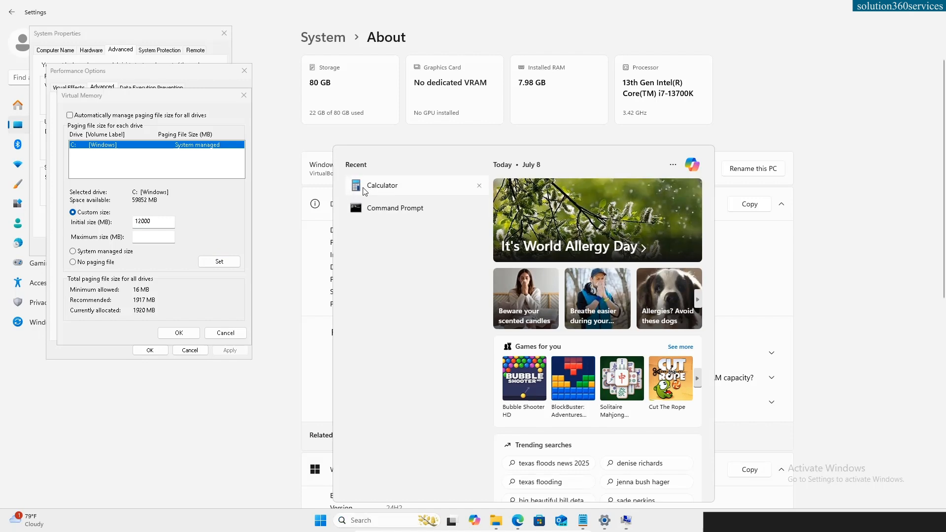
{"action": "left_click", "coordinate": [414, 187]}
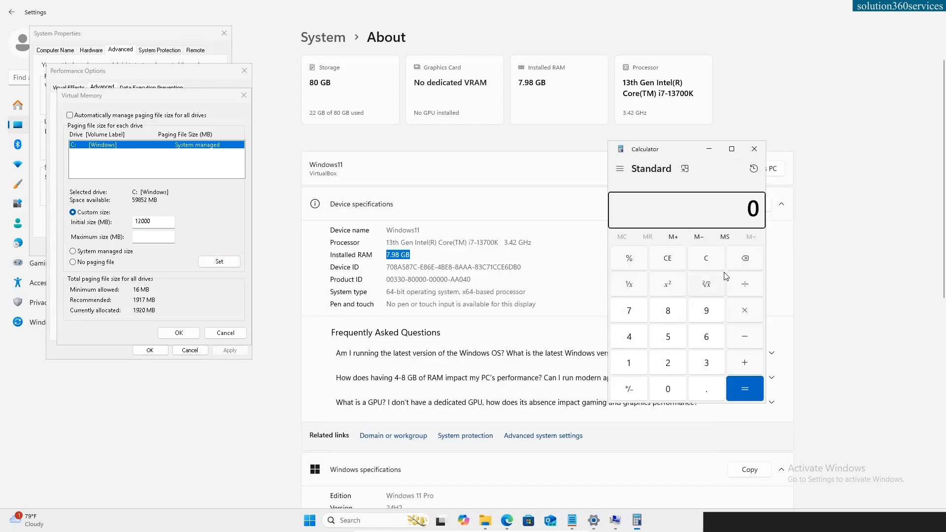
{"action": "type", "text": "8"}
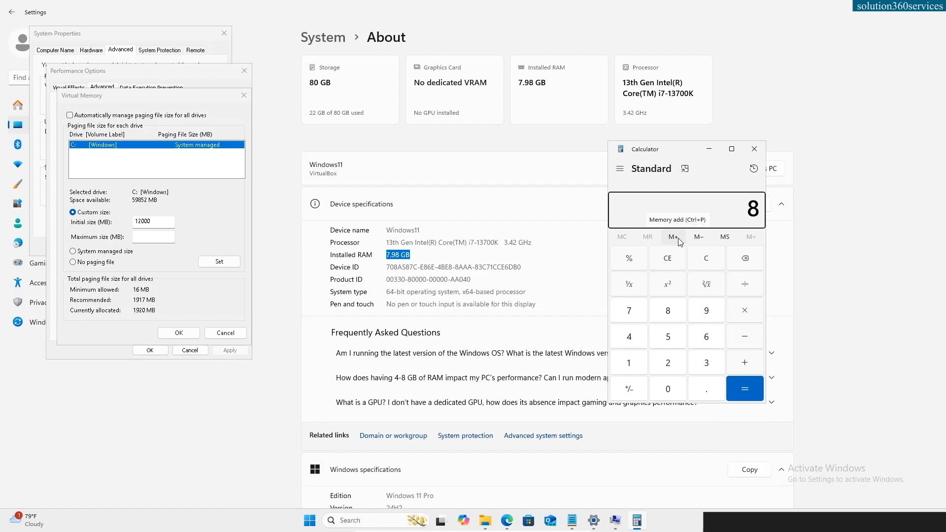
{"action": "type", "text": "*"}
{"action": "type", "text": ".15"}
{"action": "key", "text": "Return"}
{"action": "left_click", "coordinate": [710, 258]}
Calculate 8 times 1.5 and multiply the result by 1024 for the initial paging file size in MB
{"action": "type", "text": "8*1."}
{"action": "type", "text": "5"}
{"action": "key", "text": "Return"}
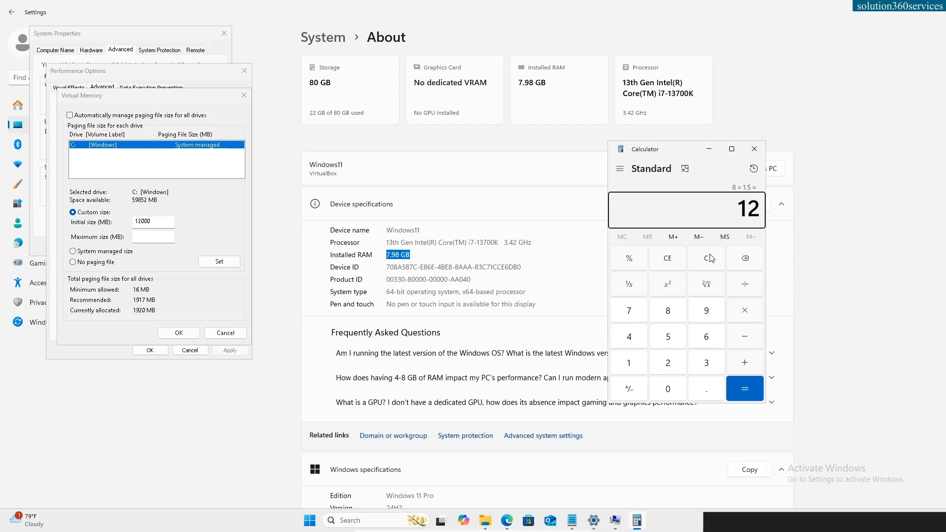
{"action": "type", "text": "1024"}
{"action": "key", "text": "Return"}
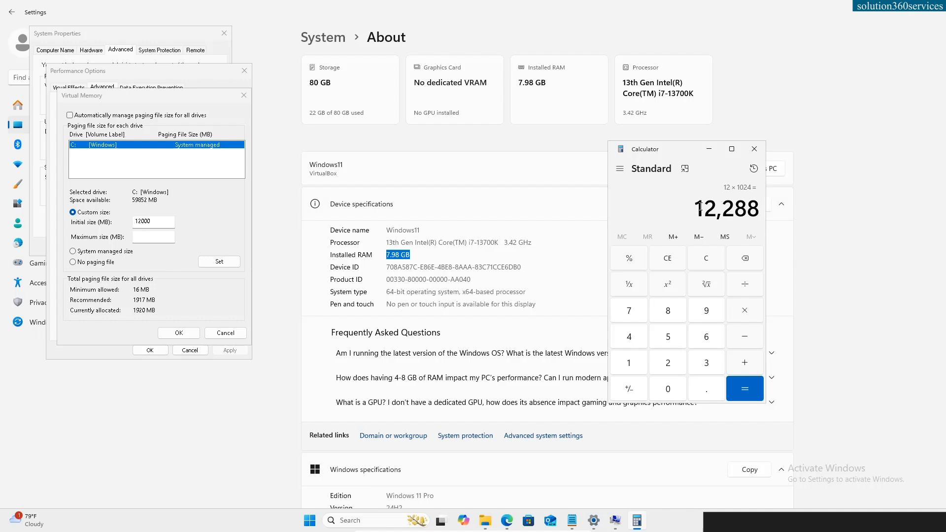
Clear the calculator and calculate 16 times 1024 for the maximum paging file size in MB
{"action": "key", "text": "Escape"}
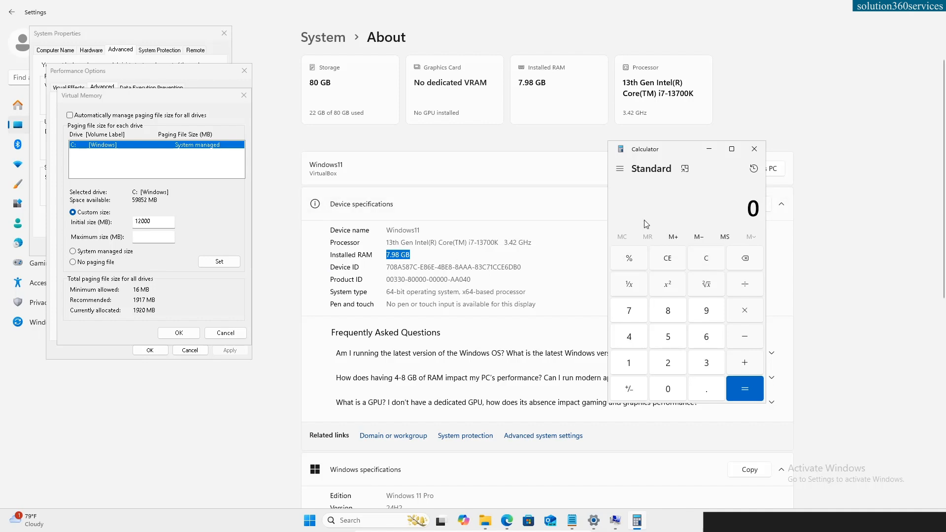
{"action": "type", "text": "16*"}
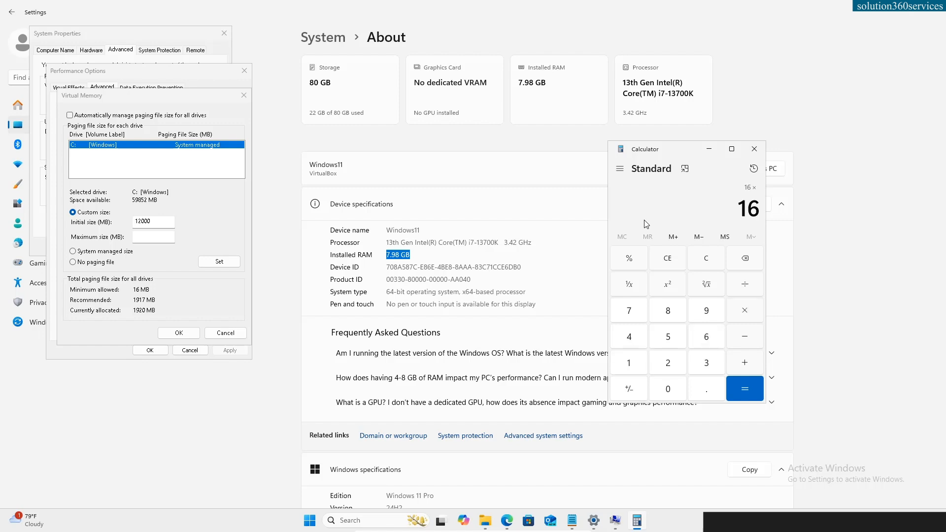
{"action": "type", "text": "1024"}
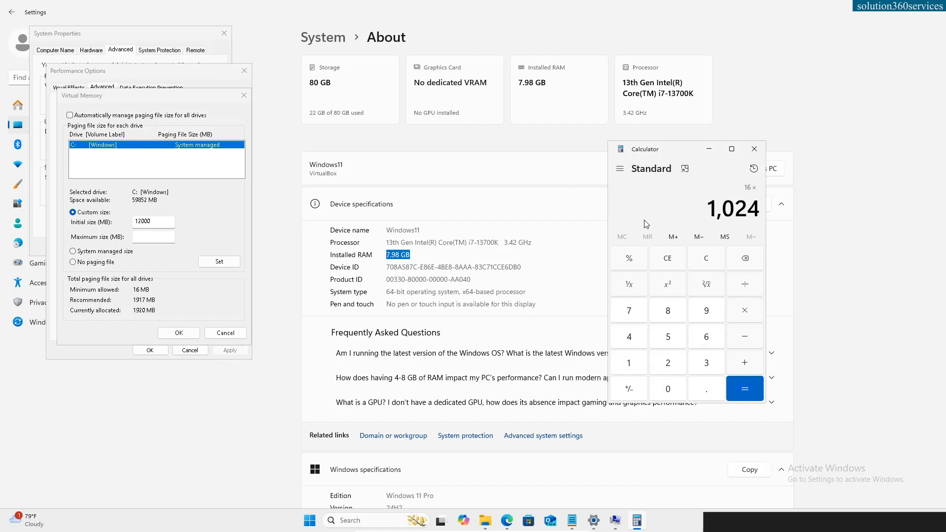
{"action": "key", "text": "Return"}
Set drive C's maximum paging file size to 16000 MB, accept the virtual memory and performance options, and close System Properties
{"action": "left_click", "coordinate": [157, 233]}
{"action": "type", "text": "16000"}
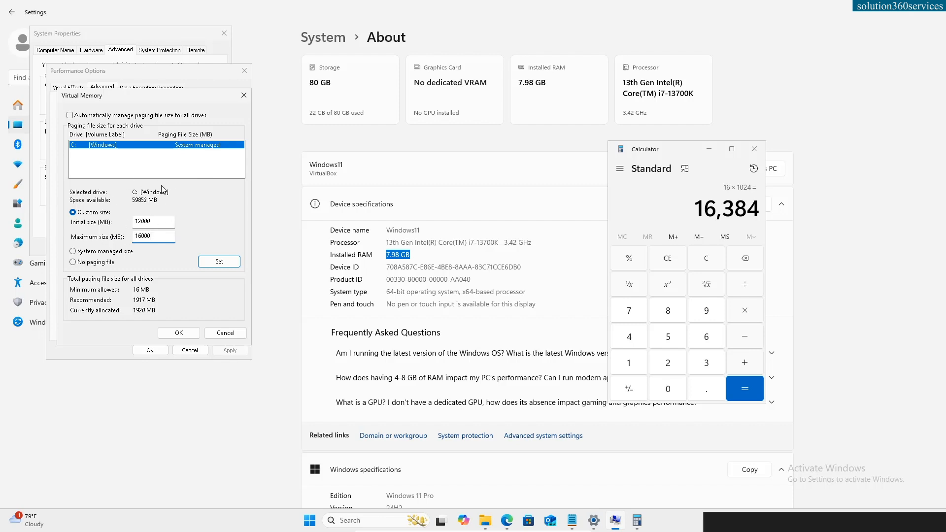
{"action": "left_click", "coordinate": [178, 332]}
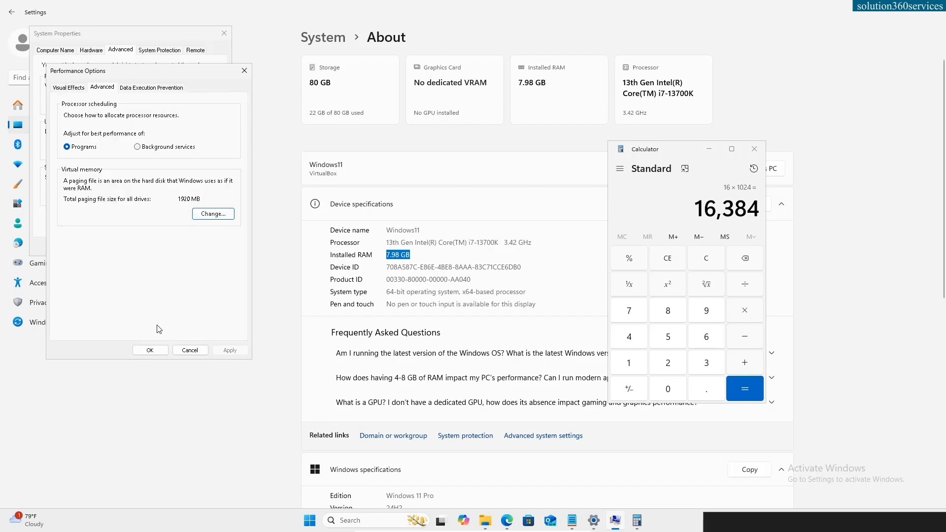
{"action": "left_click", "coordinate": [147, 350]}
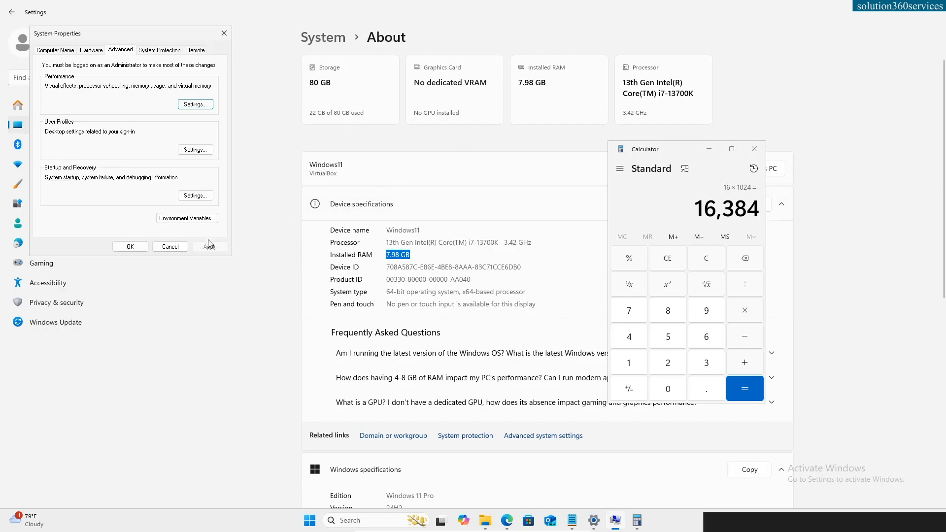
{"action": "left_click", "coordinate": [170, 247]}
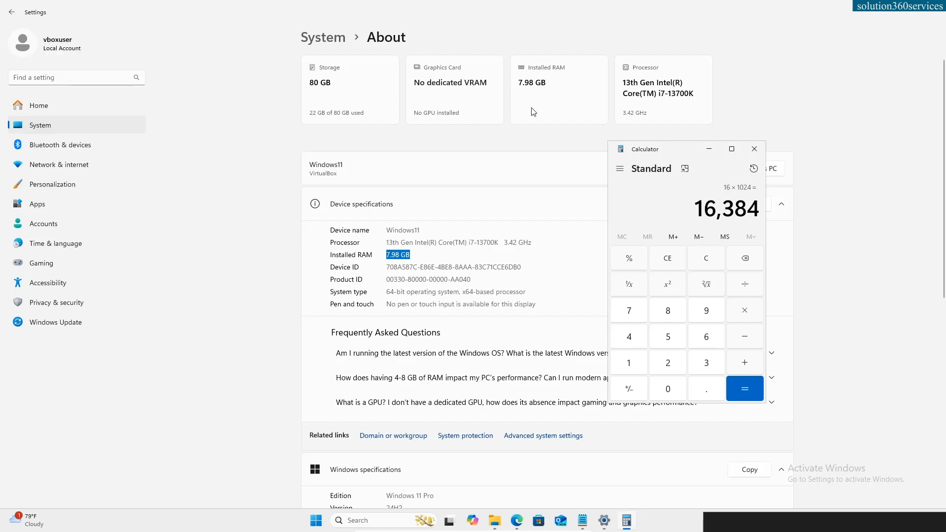
Close Calculator, highlight the installed RAM in the device specifications, and return to the Notepad list of settings
{"action": "left_click", "coordinate": [754, 149]}
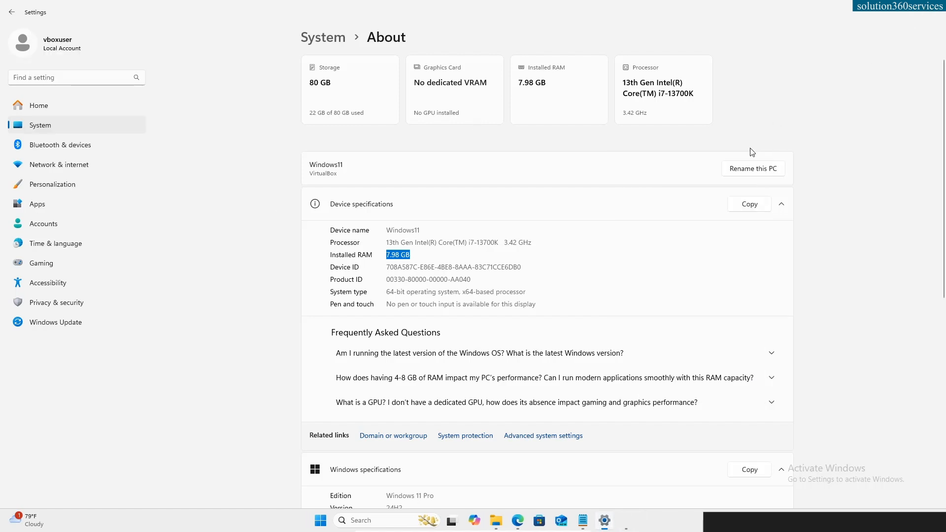
{"action": "left_click", "coordinate": [396, 255]}
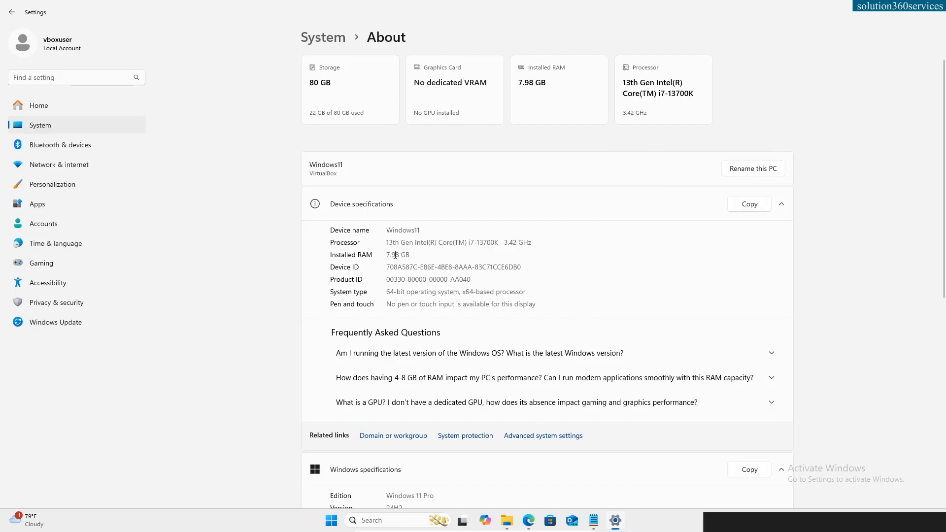
{"action": "left_click_drag", "start_coordinate": [387, 255], "coordinate": [411, 255]}
{"action": "left_click", "coordinate": [935, 11]}
{"action": "left_click", "coordinate": [743, 108]}
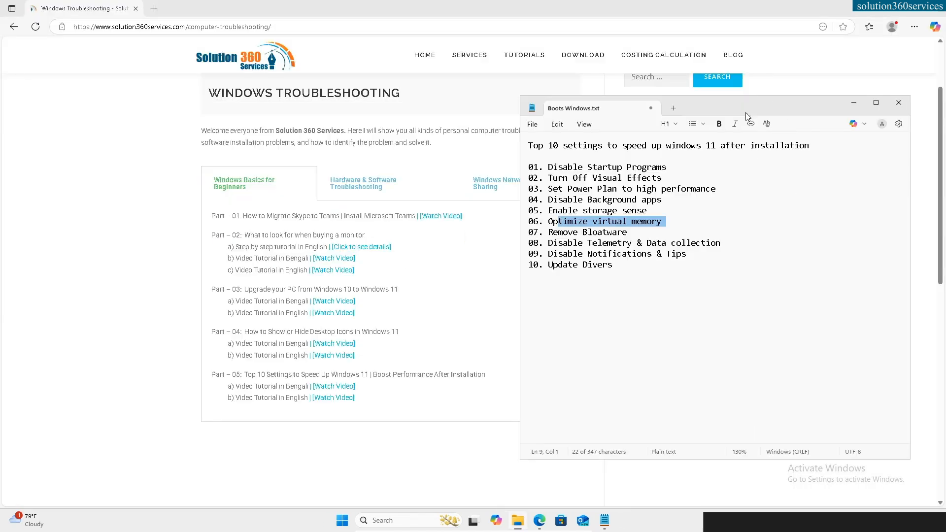
Highlight the Remove Bloatware entry in the notes and view the News app's uninstall options among the installed apps in Windows Settings
{"action": "left_click_drag", "start_coordinate": [557, 232], "coordinate": [596, 230]}
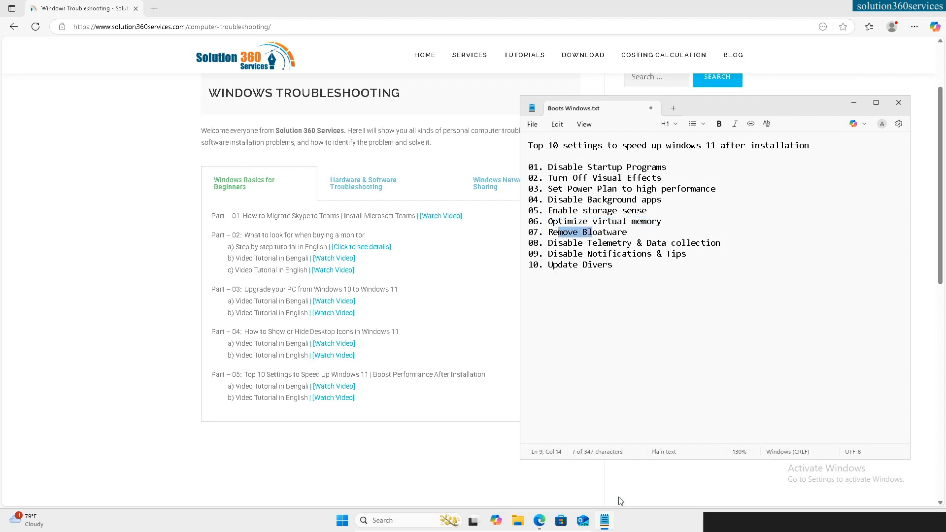
{"action": "left_click", "coordinate": [343, 521]}
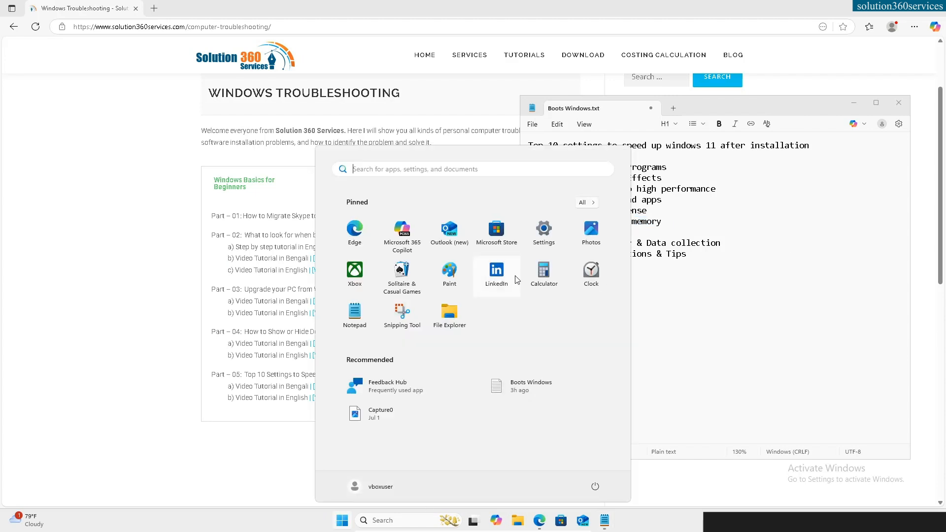
{"action": "left_click", "coordinate": [544, 230]}
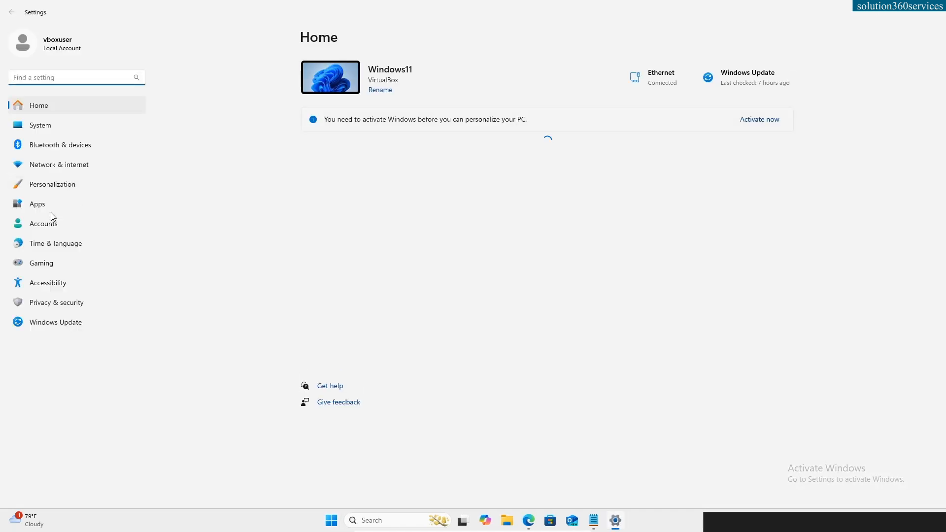
{"action": "left_click", "coordinate": [51, 203]}
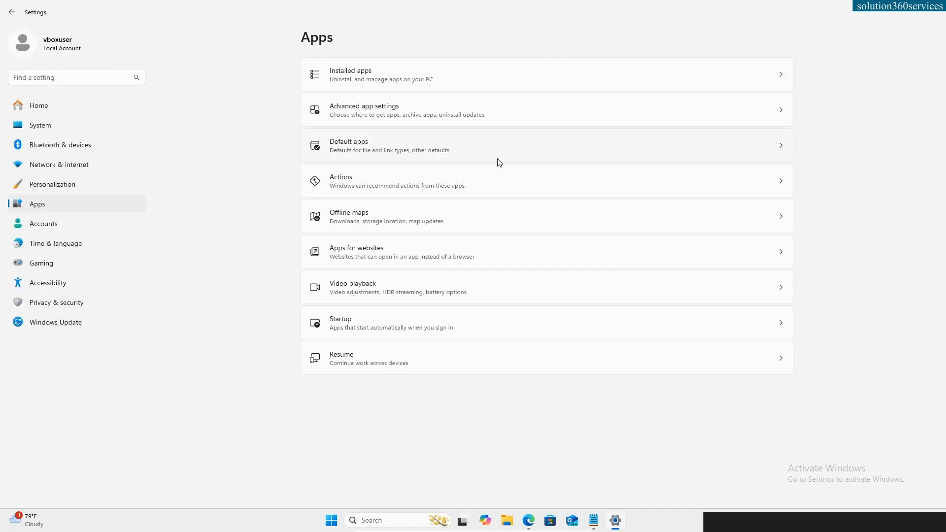
{"action": "left_click", "coordinate": [427, 76]}
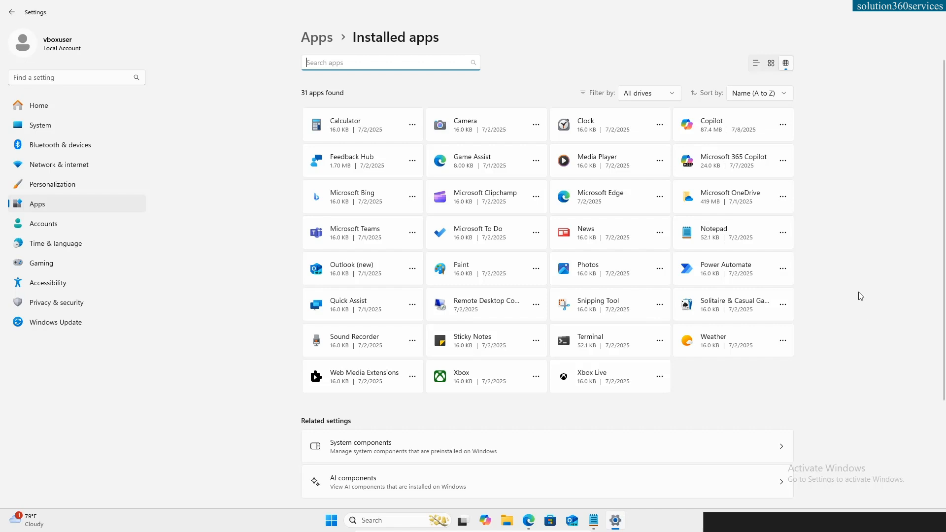
{"action": "left_click", "coordinate": [660, 232]}
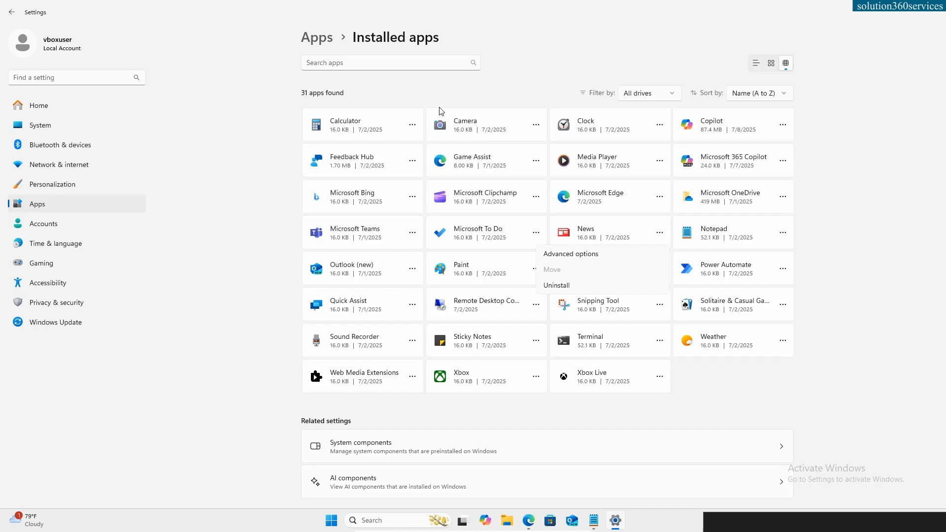
{"action": "left_click", "coordinate": [486, 90]}
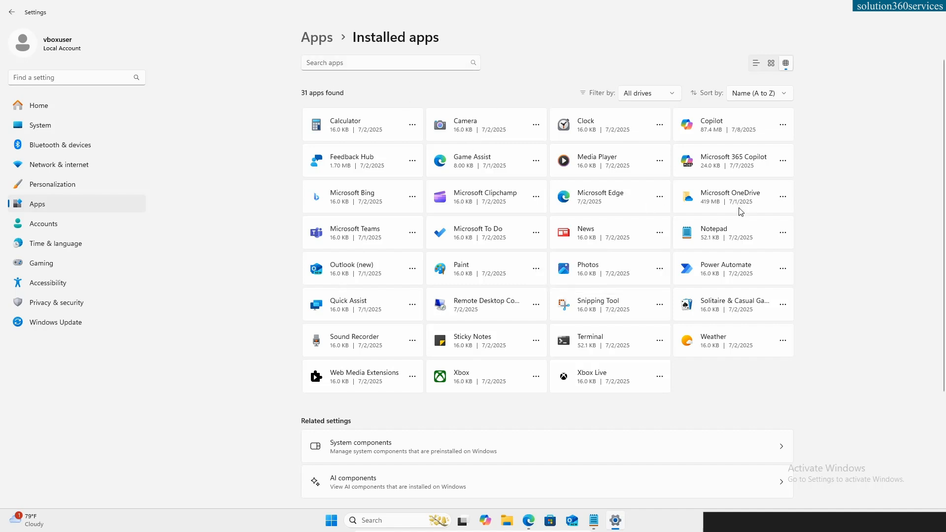
{"action": "left_click", "coordinate": [935, 7]}
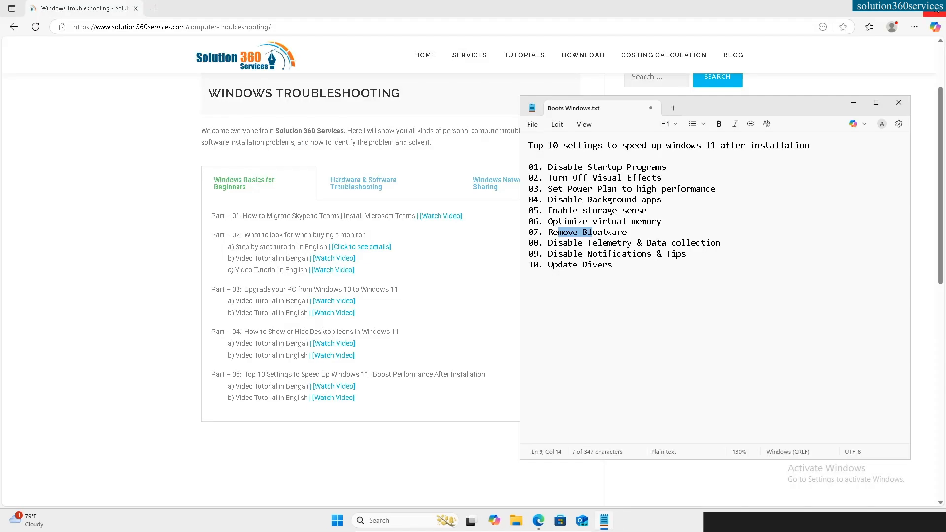
Highlight the Telemetry entry in the notes and review the Diagnostics & feedback page under Privacy & security in Windows Settings
{"action": "left_click_drag", "start_coordinate": [598, 243], "coordinate": [633, 243]}
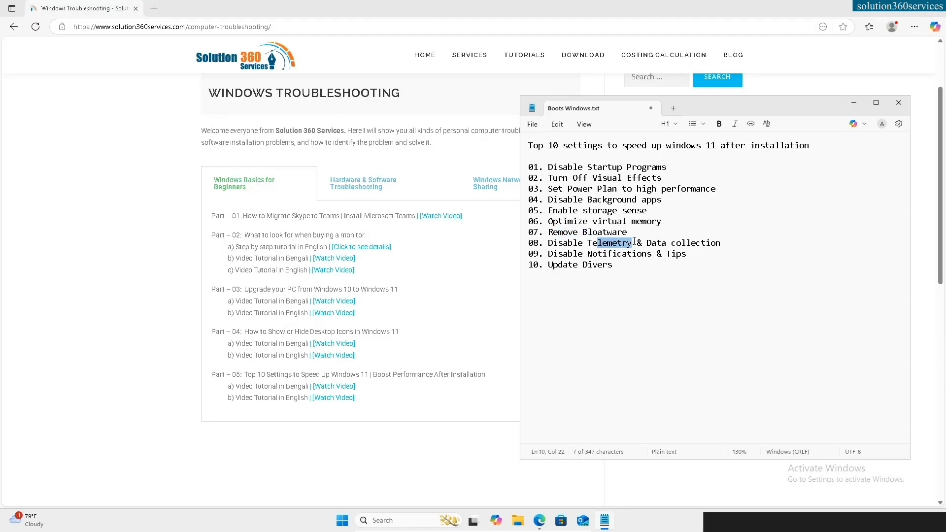
{"action": "left_click", "coordinate": [355, 520]}
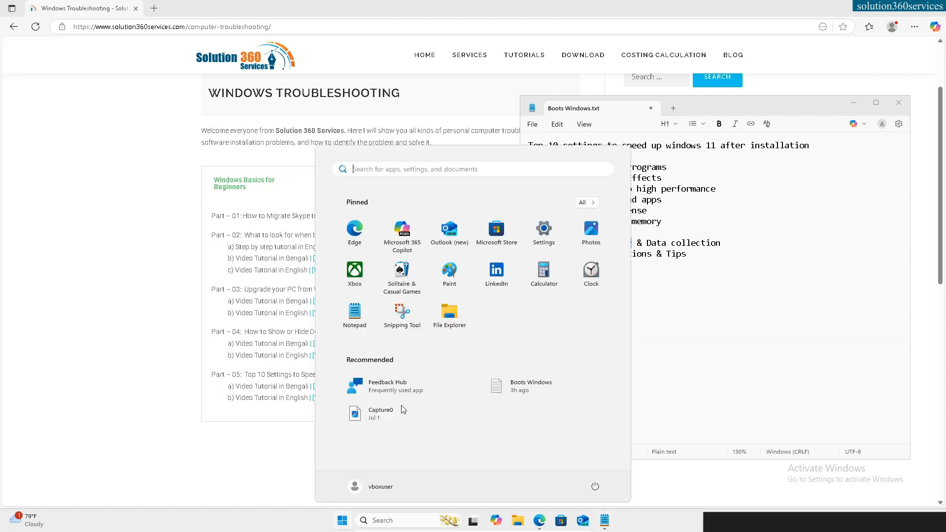
{"action": "left_click", "coordinate": [544, 232]}
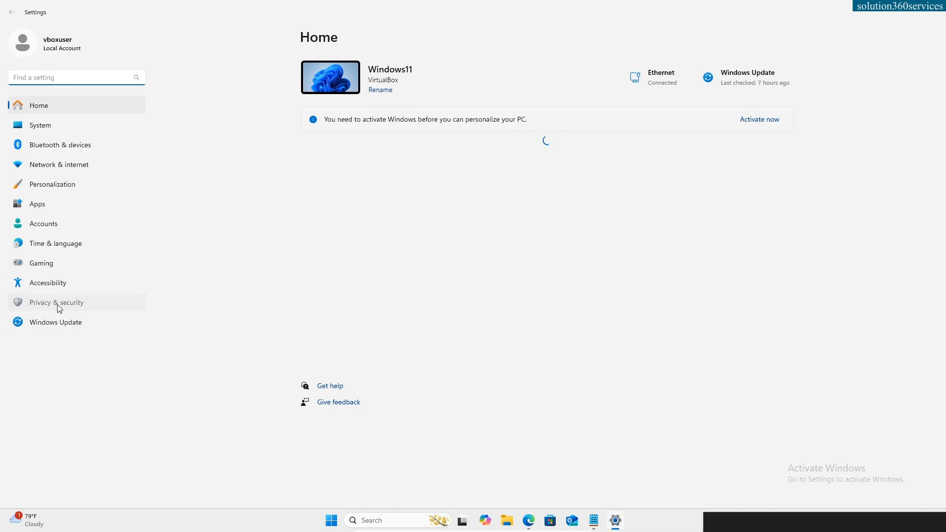
{"action": "left_click", "coordinate": [58, 304]}
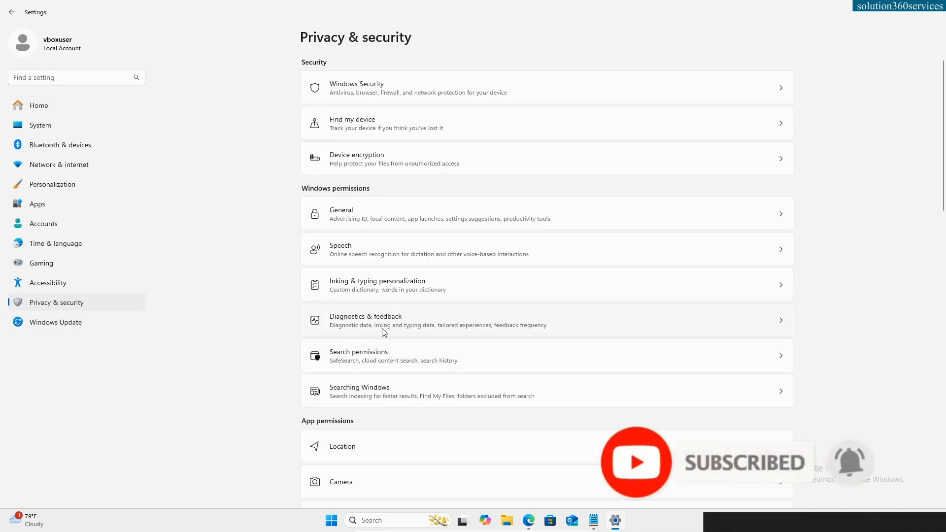
{"action": "left_click", "coordinate": [408, 325]}
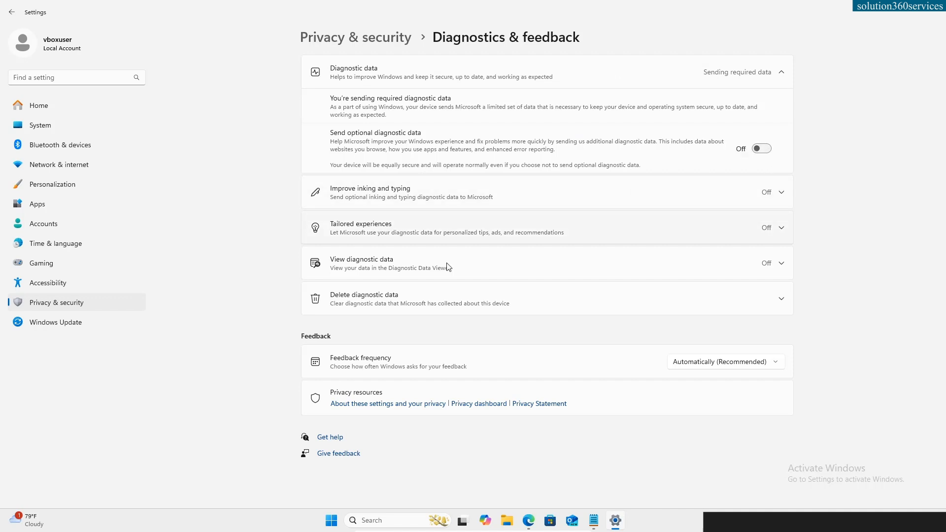
{"action": "left_click", "coordinate": [932, 15]}
Highlight the Disable Notifications & Tips entry in the notes and open the Notifications page under System in Windows Settings
{"action": "left_click_drag", "start_coordinate": [563, 253], "coordinate": [710, 254]}
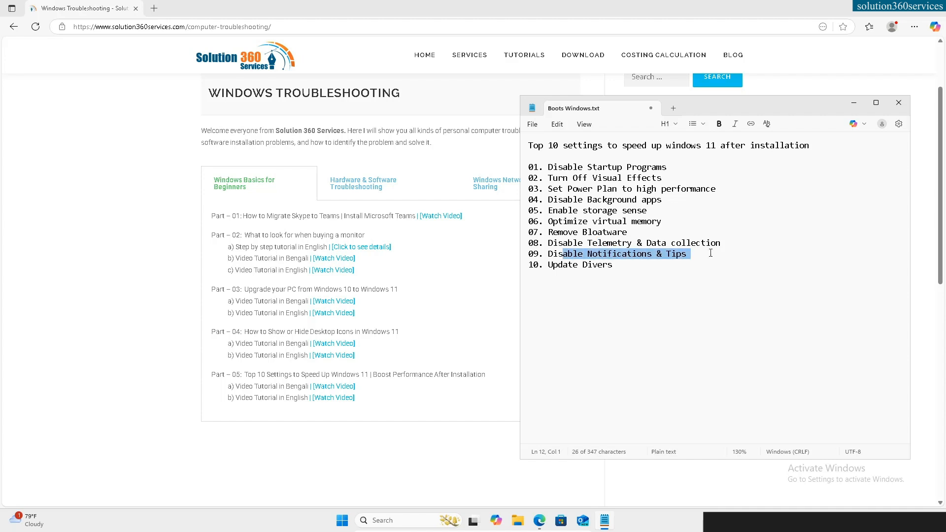
{"action": "left_click", "coordinate": [599, 254]}
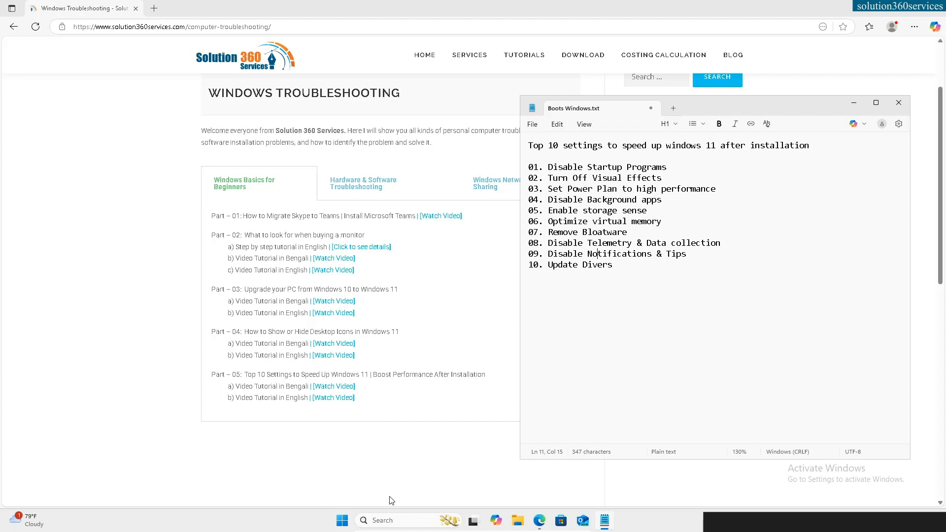
{"action": "left_click", "coordinate": [342, 520]}
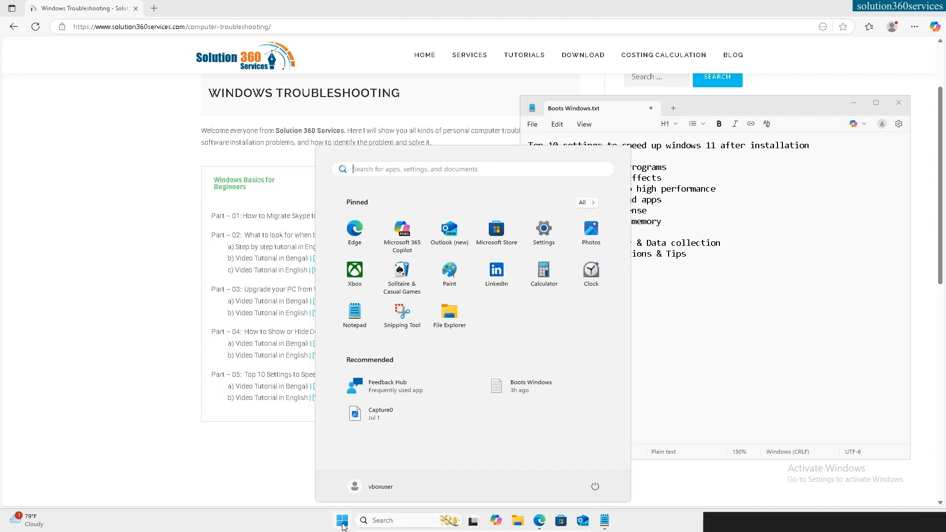
{"action": "left_click", "coordinate": [544, 232]}
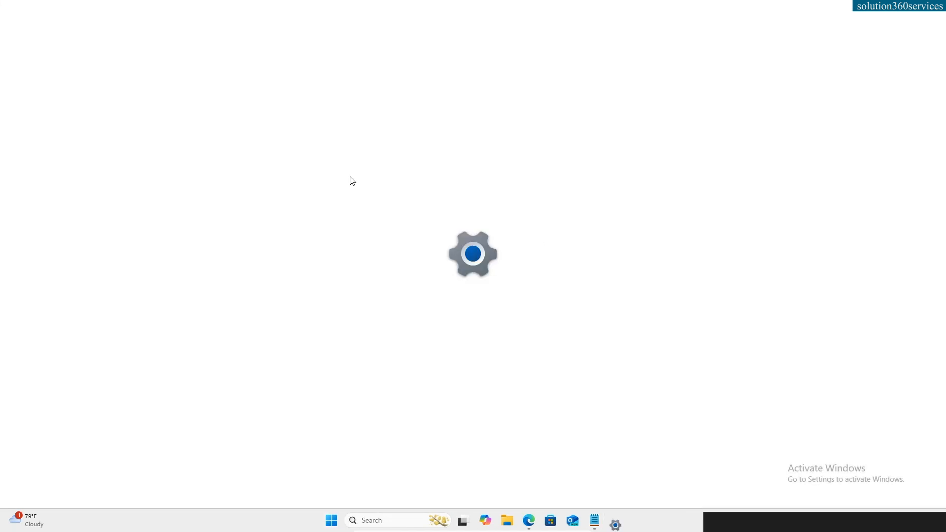
{"action": "left_click", "coordinate": [49, 126]}
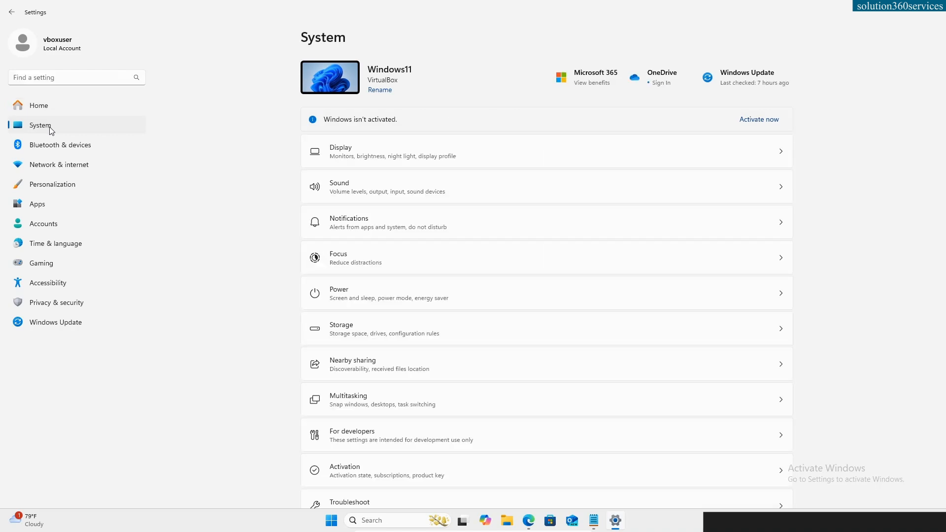
{"action": "left_click", "coordinate": [389, 228]}
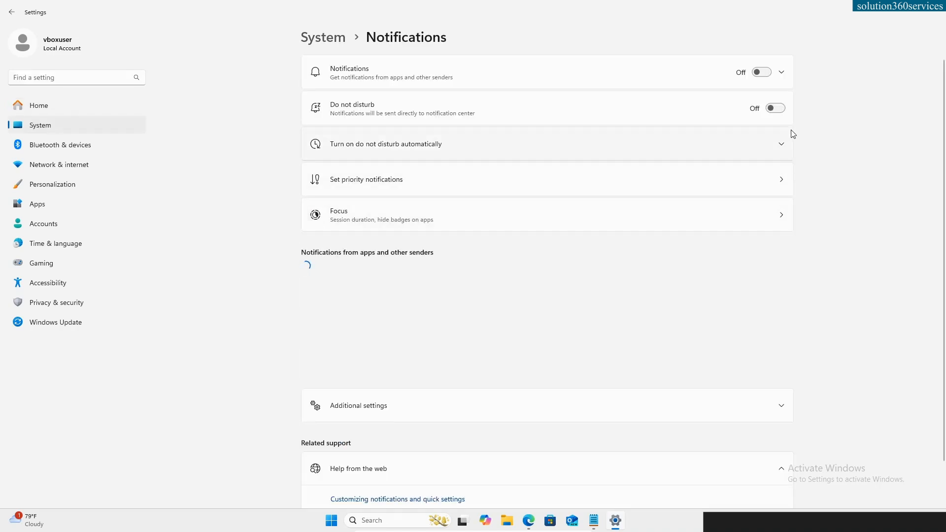
Toggle the main Notifications switch on and off to demonstrate it, leaving notifications turned off
{"action": "left_click", "coordinate": [761, 74]}
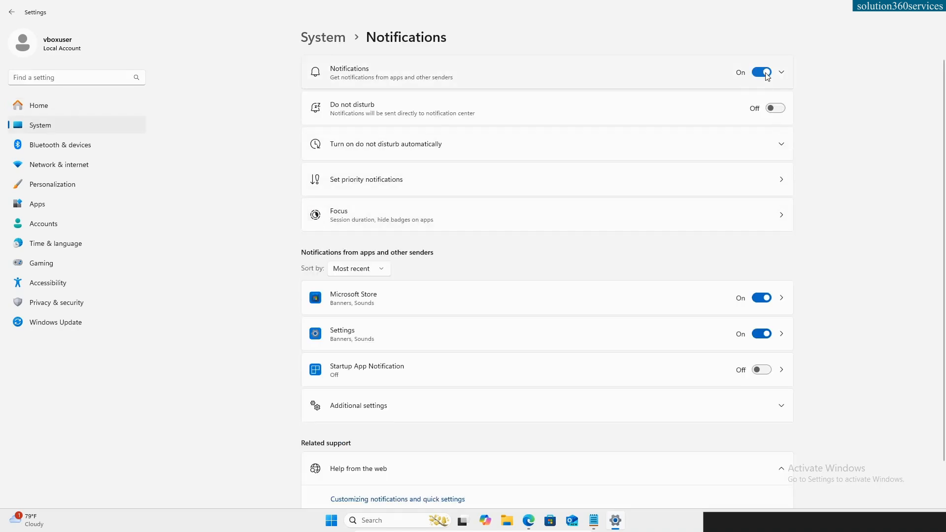
{"action": "left_click", "coordinate": [757, 73]}
{"action": "left_click", "coordinate": [757, 73]}
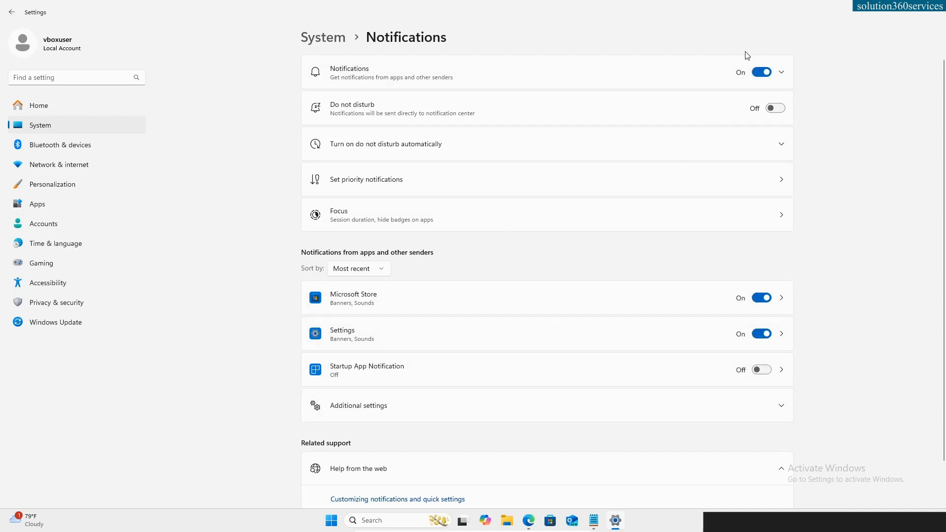
{"action": "left_click", "coordinate": [762, 74]}
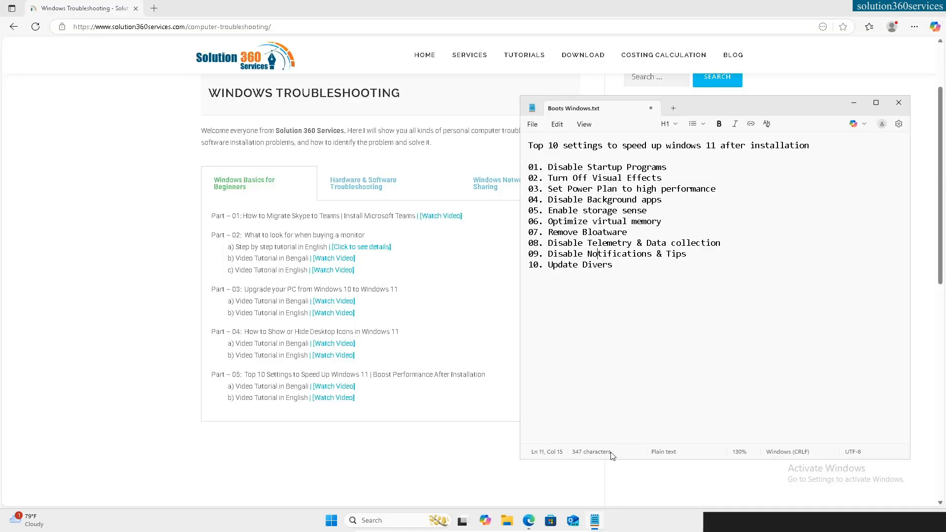
Highlight the Update Divers entry in the notes and open Device Manager in This PC's Computer Management console
{"action": "left_click_drag", "start_coordinate": [564, 266], "coordinate": [596, 266]}
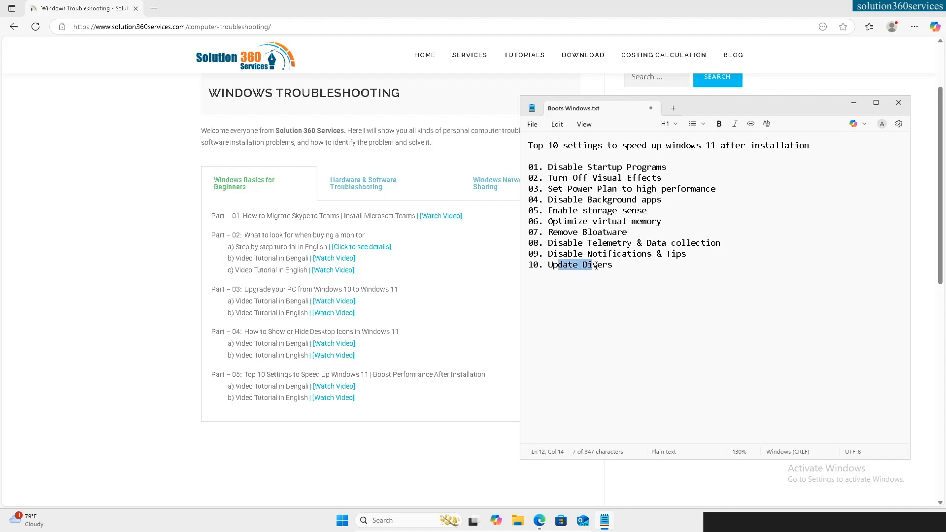
{"action": "left_click", "coordinate": [518, 521]}
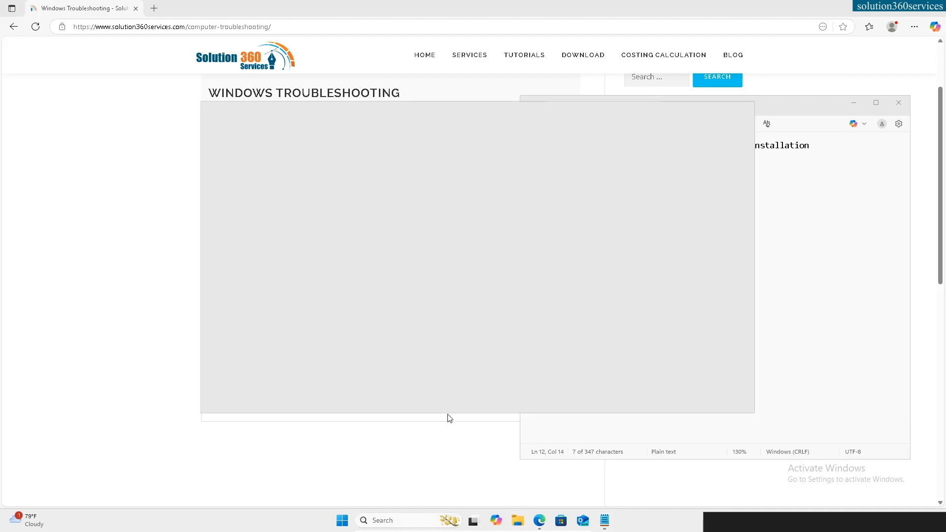
{"action": "right_click", "coordinate": [244, 367]}
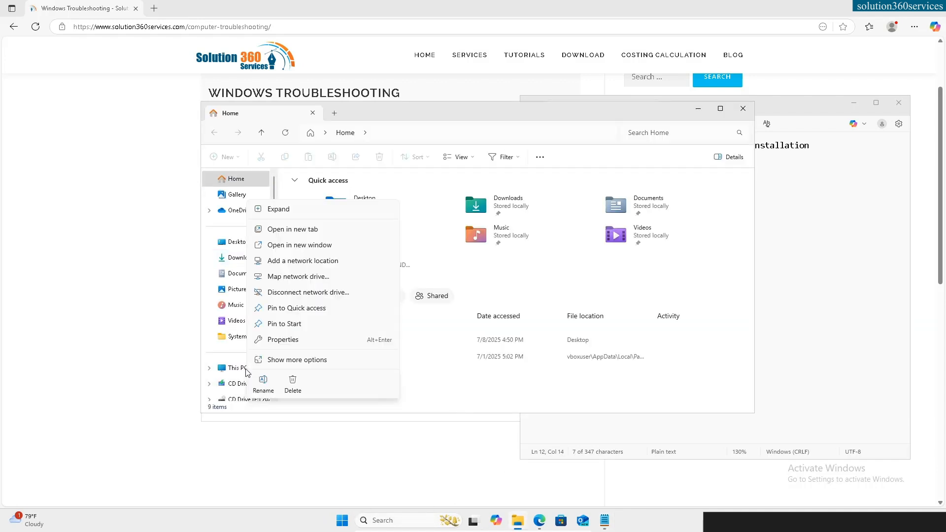
{"action": "left_click", "coordinate": [306, 364]}
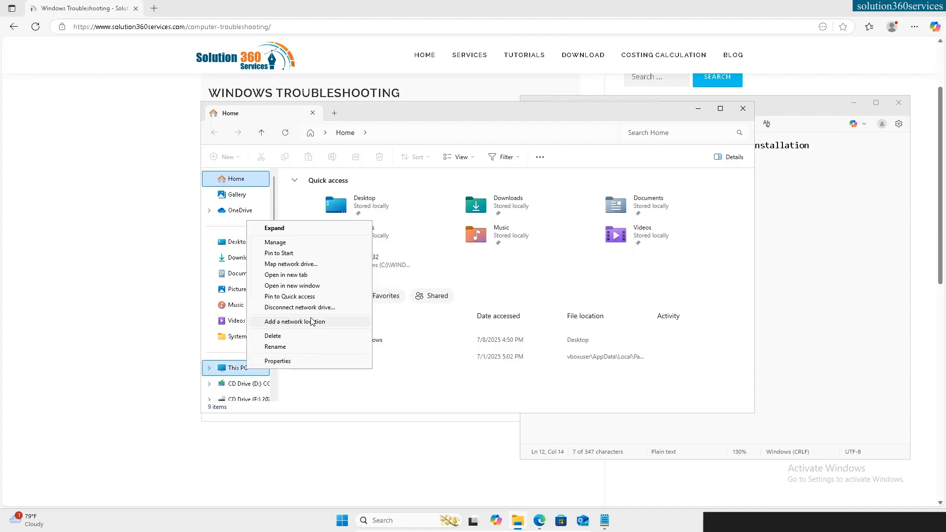
{"action": "left_click", "coordinate": [292, 246]}
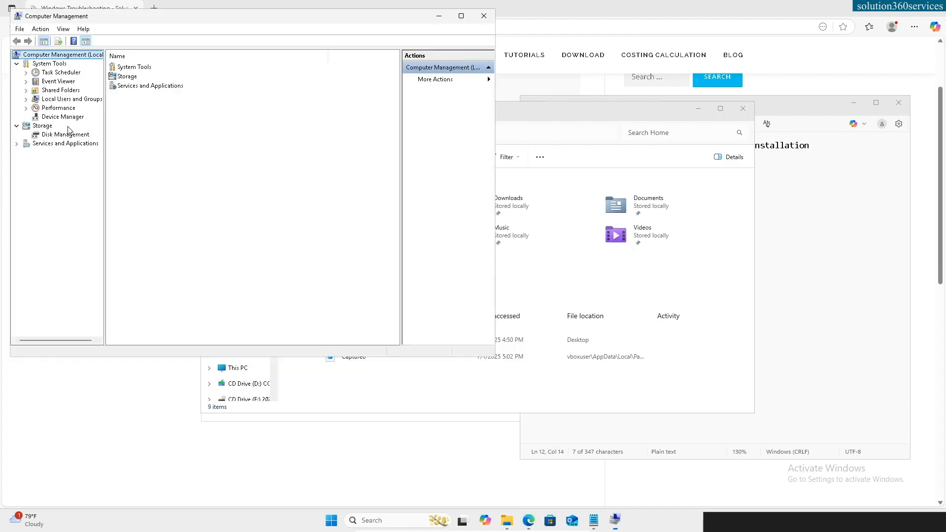
{"action": "left_click", "coordinate": [63, 117]}
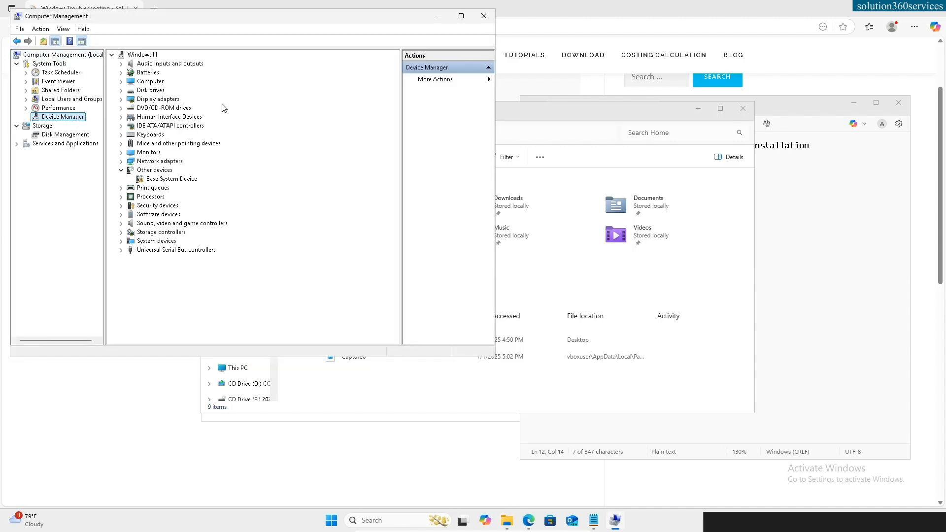
Run an automatic driver update search for the Microsoft Basic Display Adapter under Display adapters, and close the update wizard
{"action": "left_click", "coordinate": [121, 99]}
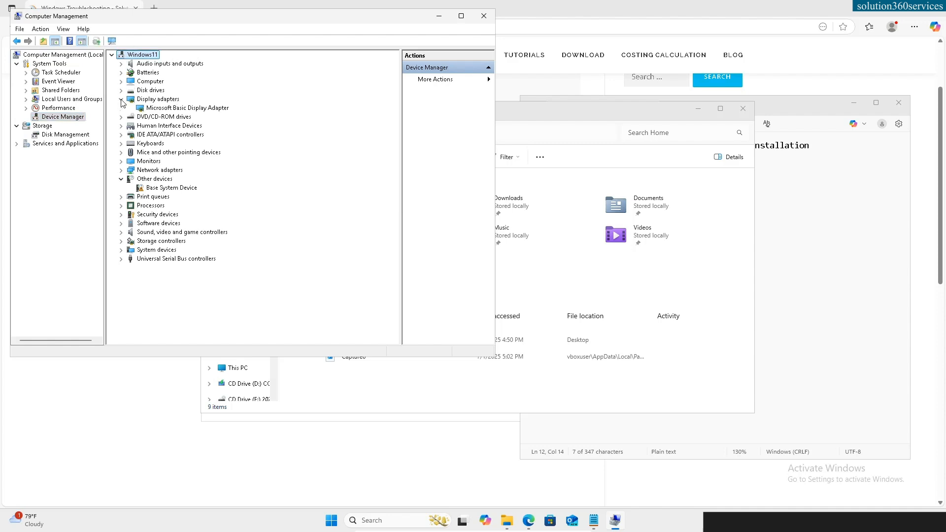
{"action": "right_click", "coordinate": [175, 108]}
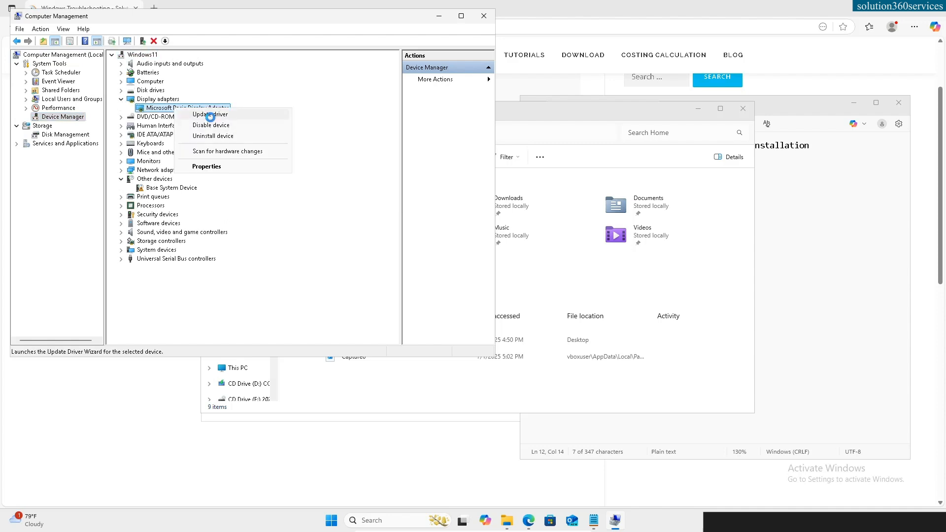
{"action": "left_click", "coordinate": [210, 114]}
{"action": "left_click", "coordinate": [216, 171]}
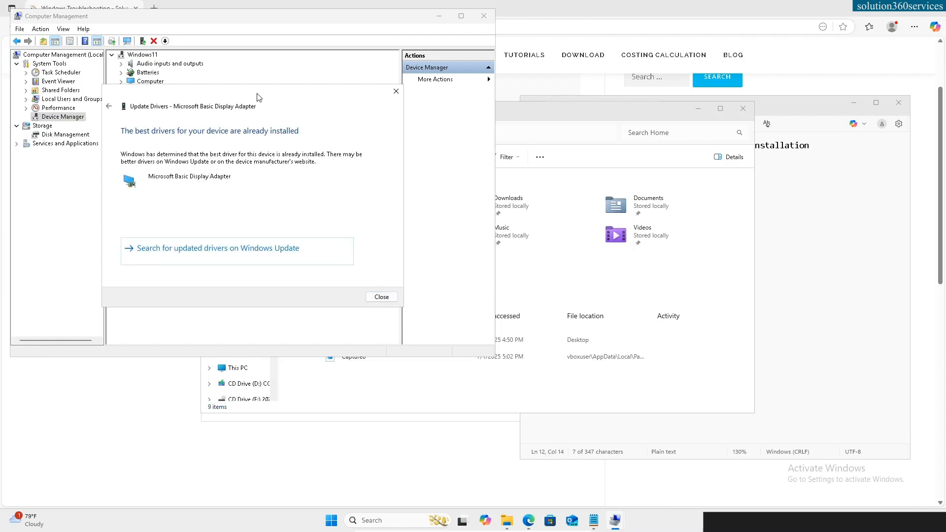
{"action": "left_click", "coordinate": [380, 301]}
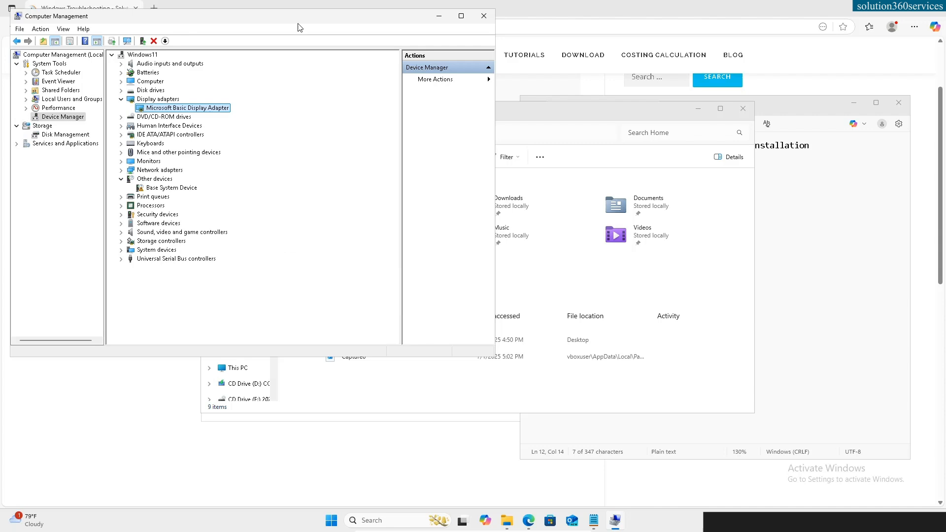
Close Computer Management and File Explorer and return to the Notepad list of settings
{"action": "left_click", "coordinate": [482, 16]}
{"action": "left_click", "coordinate": [743, 109]}
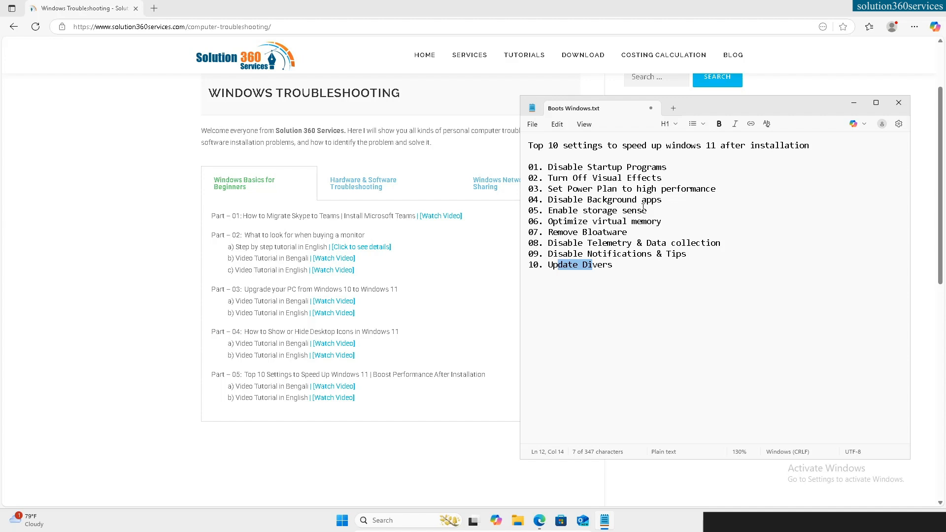
{"action": "left_click_drag", "start_coordinate": [587, 221], "coordinate": [593, 221]}
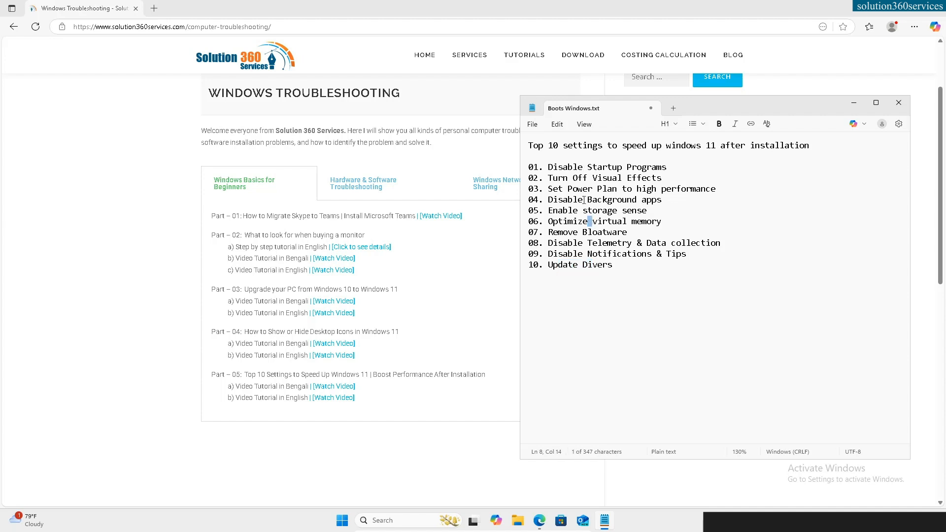